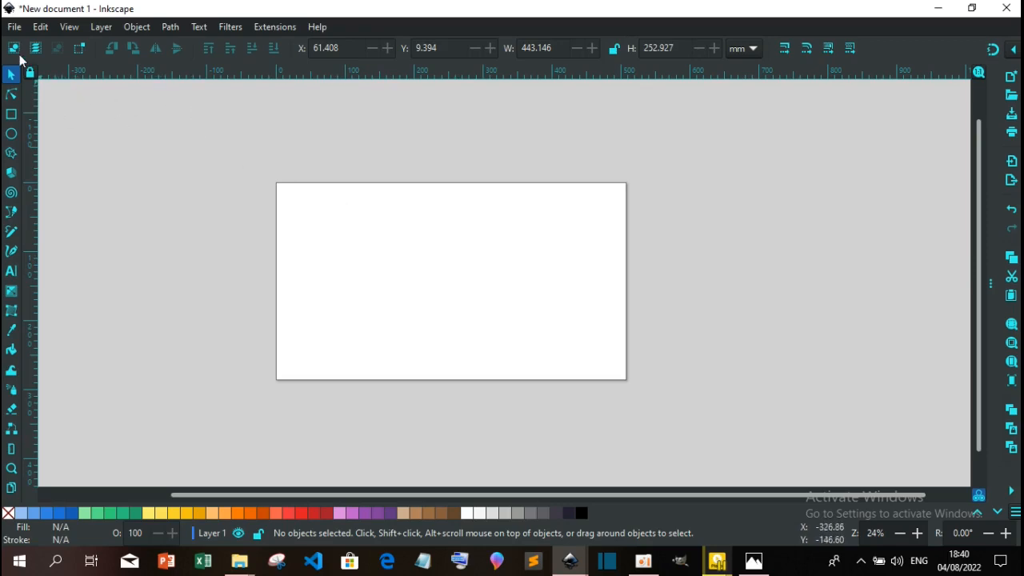
# - Draw a rectangle about 527 by 312 mm covering the whole page and fill it dark purple
pyautogui.click(11, 115)
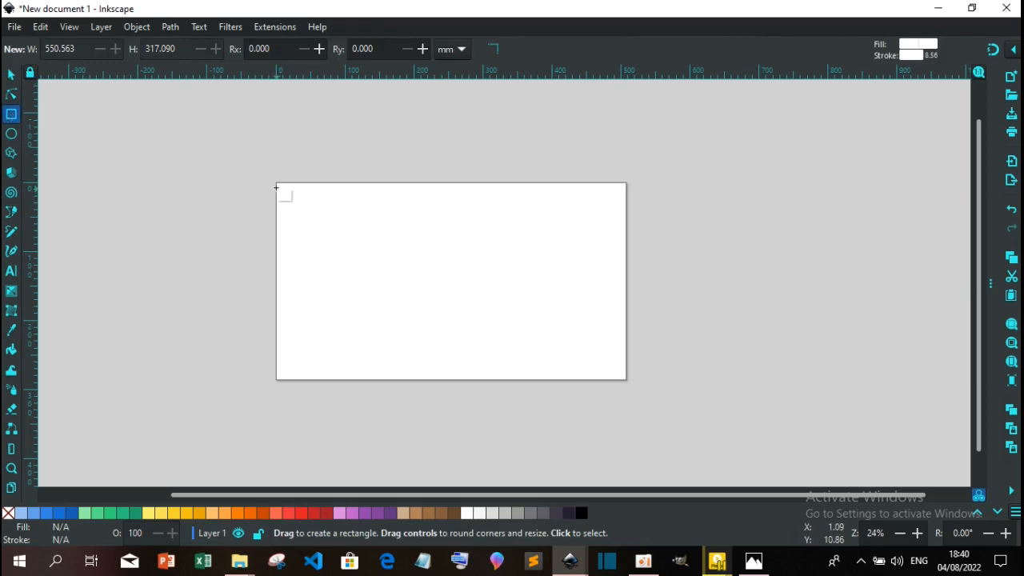
pyautogui.moveTo(268, 171)
pyautogui.mouseDown()
pyautogui.moveTo(338, 230)
pyautogui.moveTo(634, 410)
pyautogui.moveTo(703, 424)
pyautogui.moveTo(632, 387)
pyautogui.mouseUp()
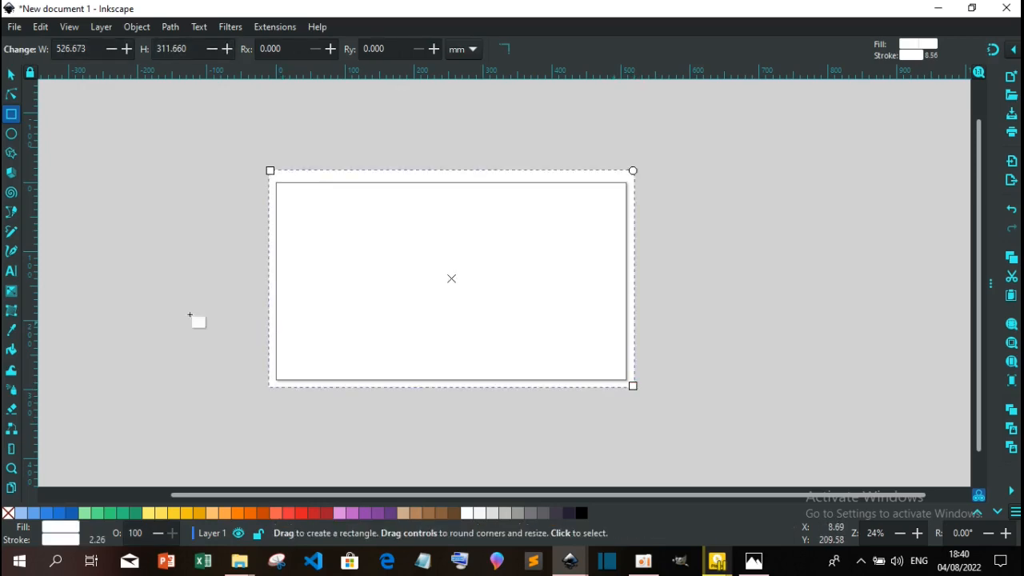
pyautogui.click(393, 513)
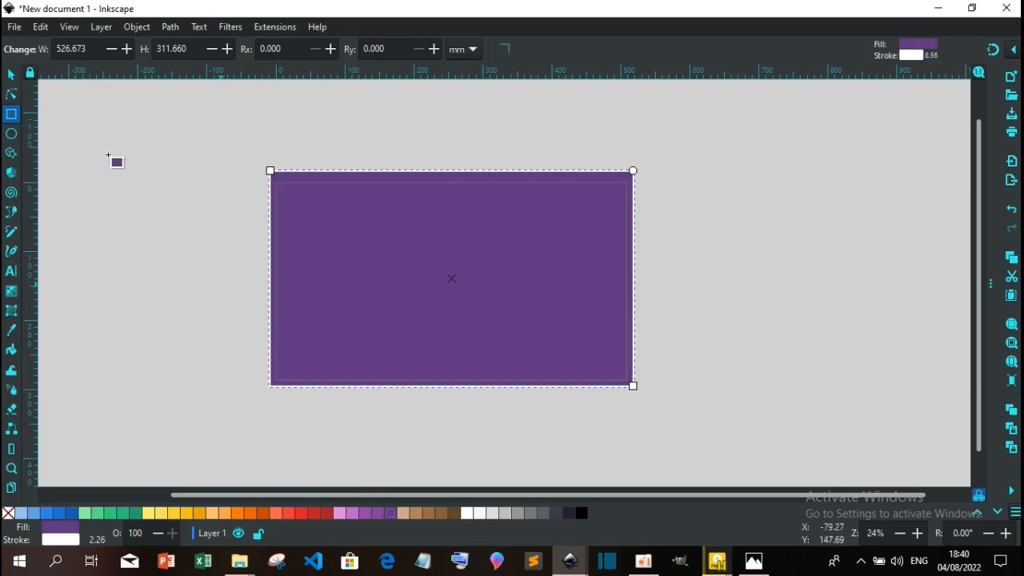
# - Shift the purple rectangle to about X -12, Y -12 mm so it overlaps the page evenly on all sides
pyautogui.click(11, 75)
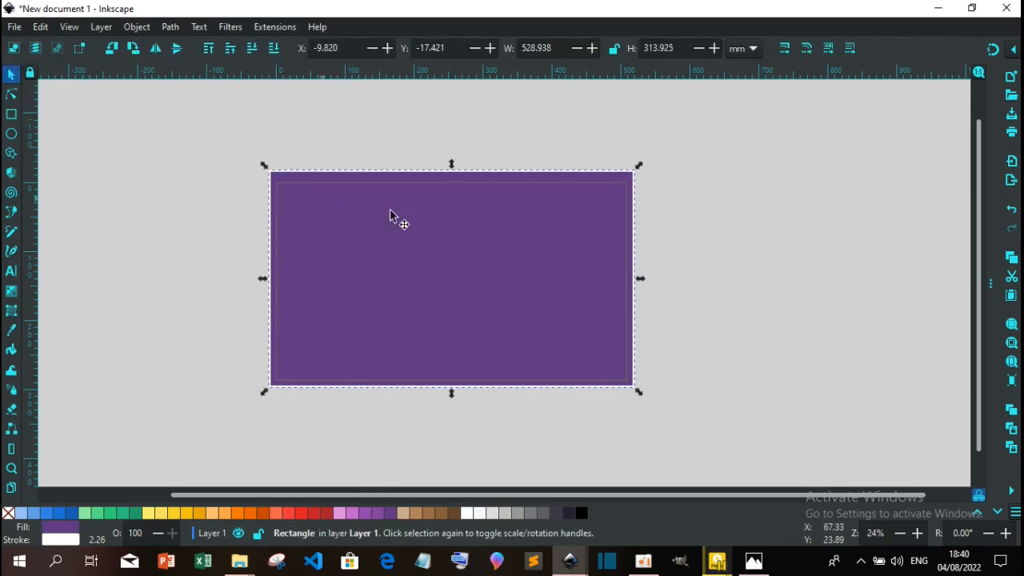
pyautogui.moveTo(435, 222); pyautogui.dragTo(434, 229)
pyautogui.click(223, 235)
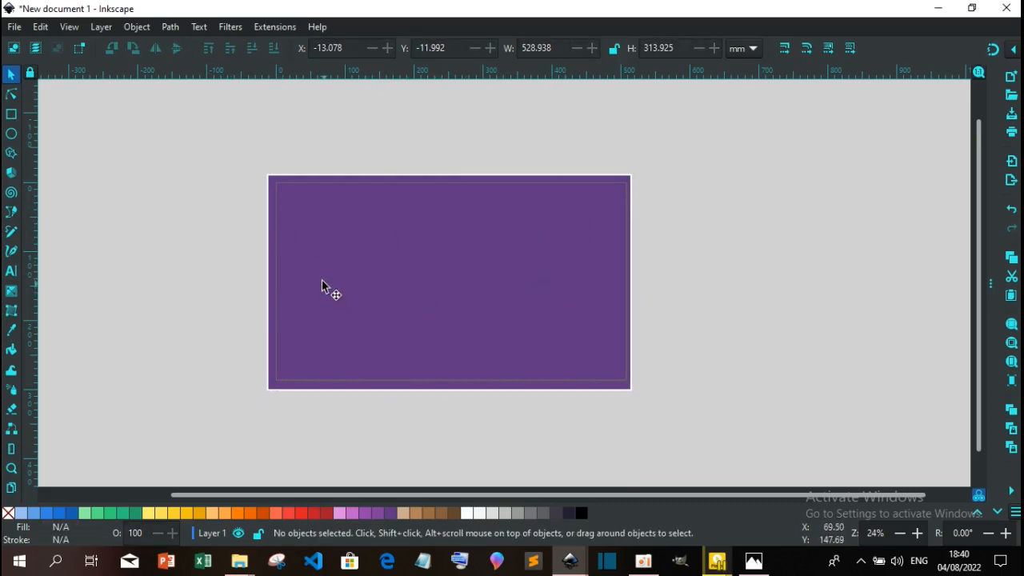
pyautogui.click(358, 264)
pyautogui.moveTo(365, 264); pyautogui.dragTo(362, 264)
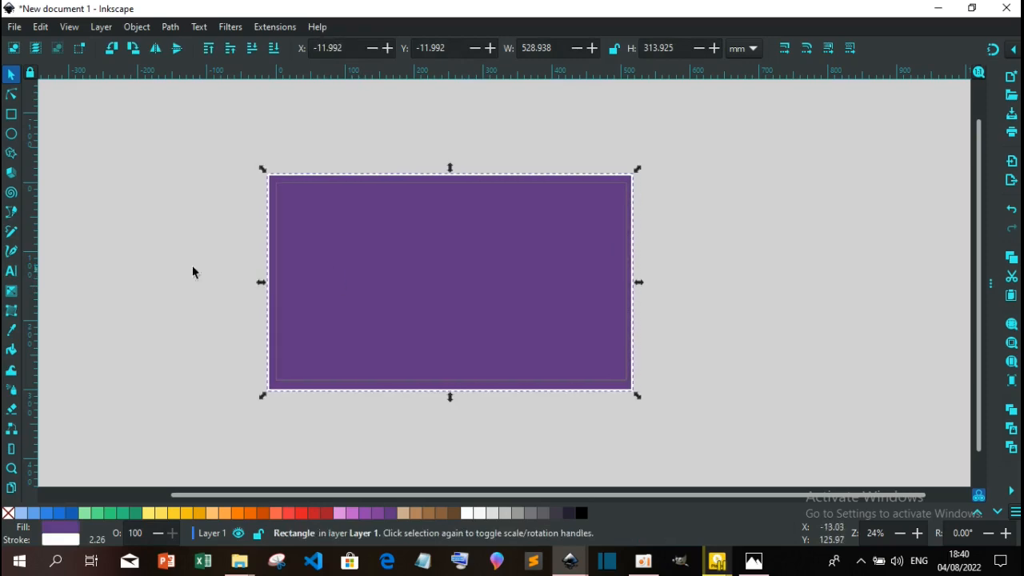
pyautogui.click(175, 264)
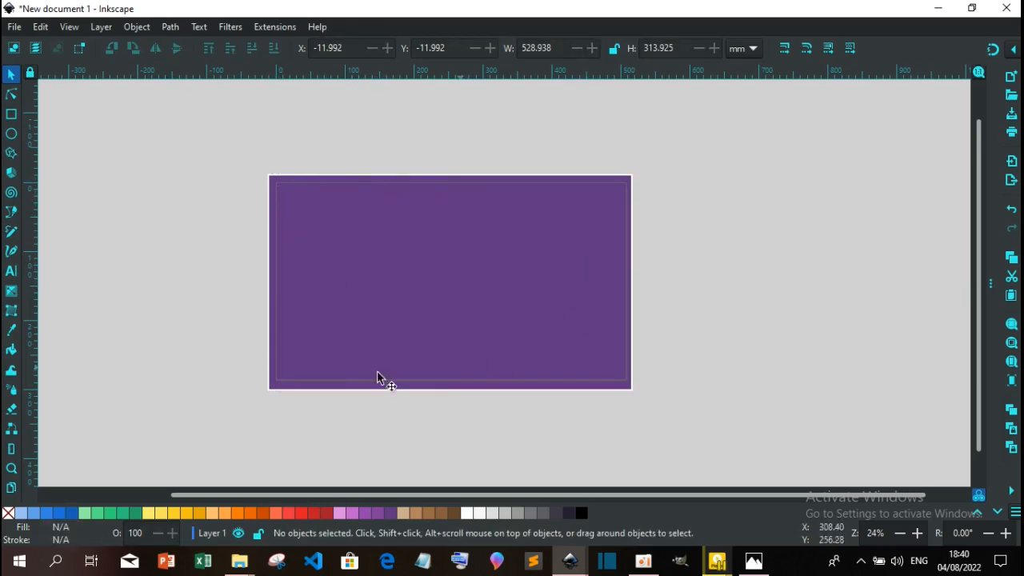
# - Draw a 35-corner star about 176 mm wide on the empty canvas beside the purple rectangle
pyautogui.click(11, 154)
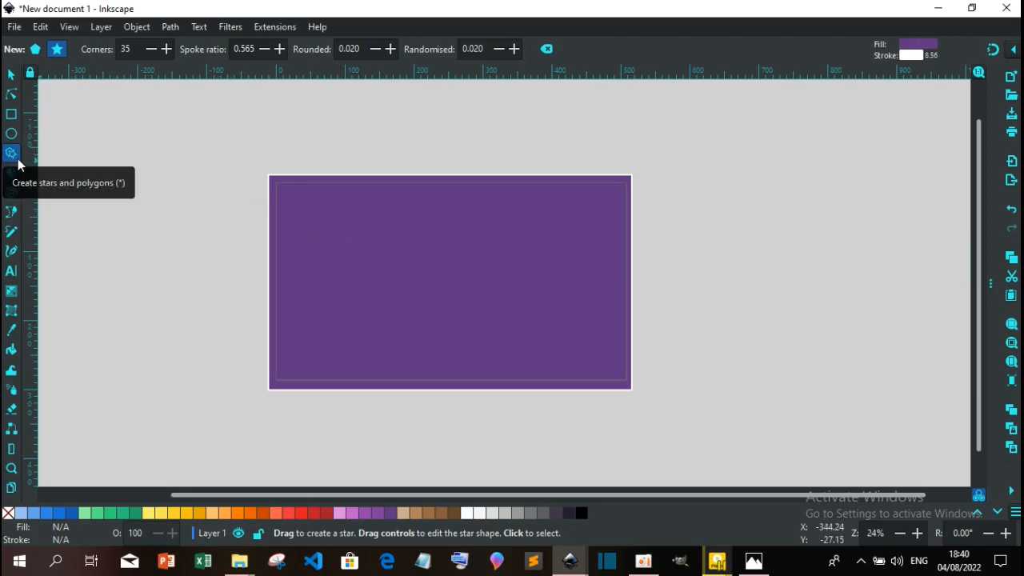
pyautogui.moveTo(112, 213); pyautogui.dragTo(159, 254)
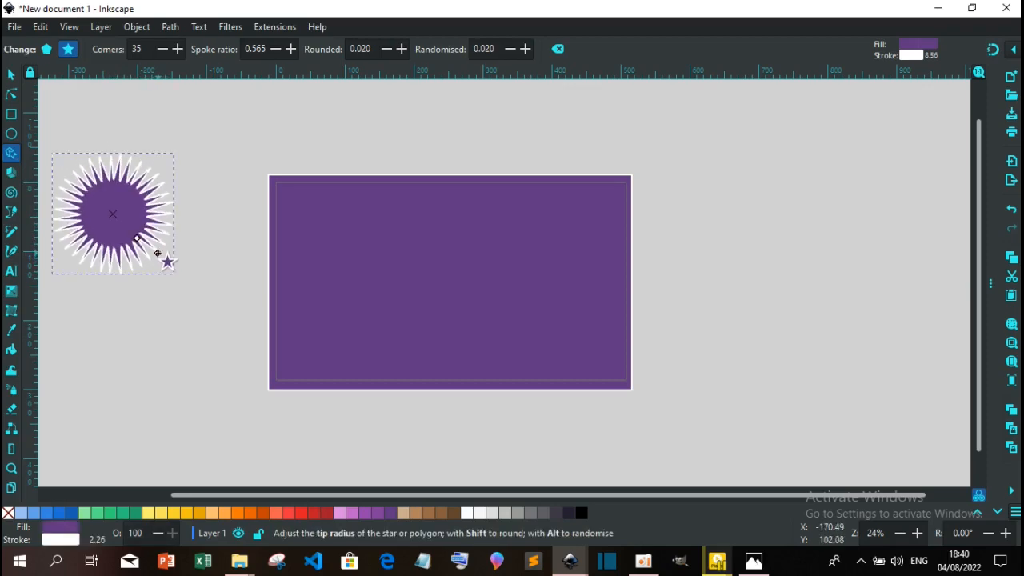
pyautogui.click(11, 75)
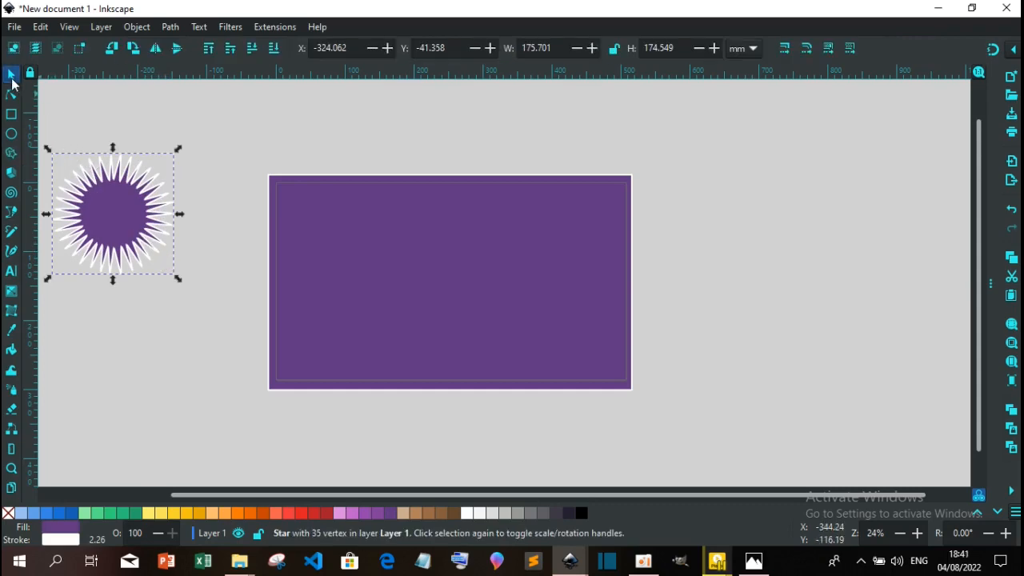
# - Move the star closer to the rectangle and remove its white outline
pyautogui.moveTo(126, 220); pyautogui.dragTo(164, 244)
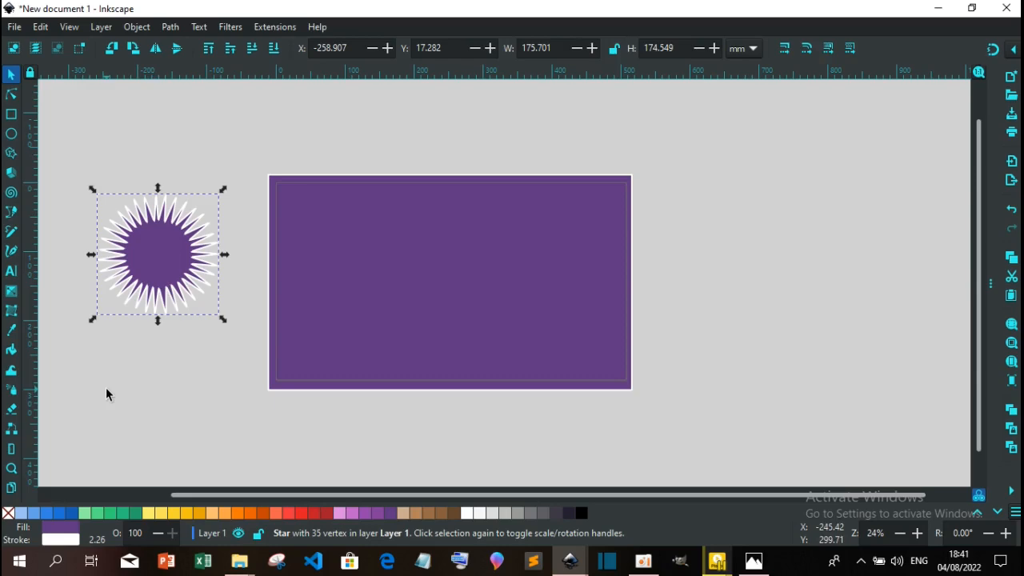
pyautogui.keyDown('shift'); pyautogui.click(9, 514); pyautogui.keyUp('shift')
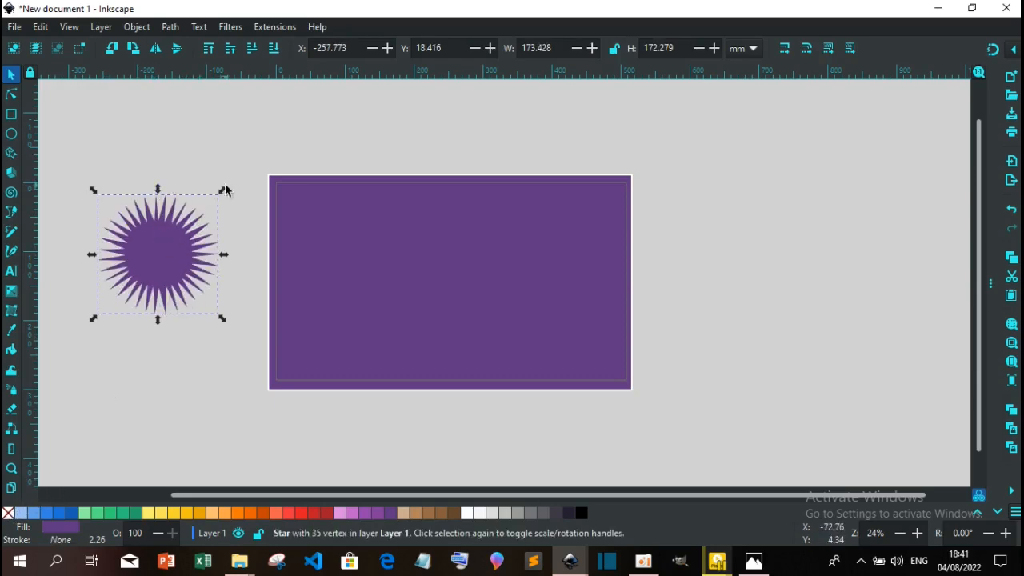
pyautogui.click(156, 256)
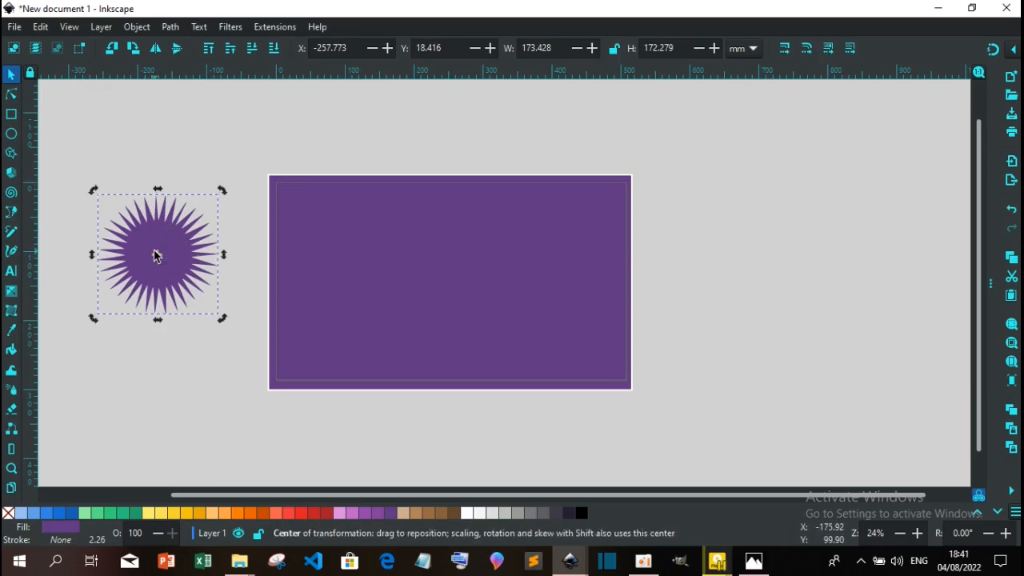
pyautogui.click(156, 255)
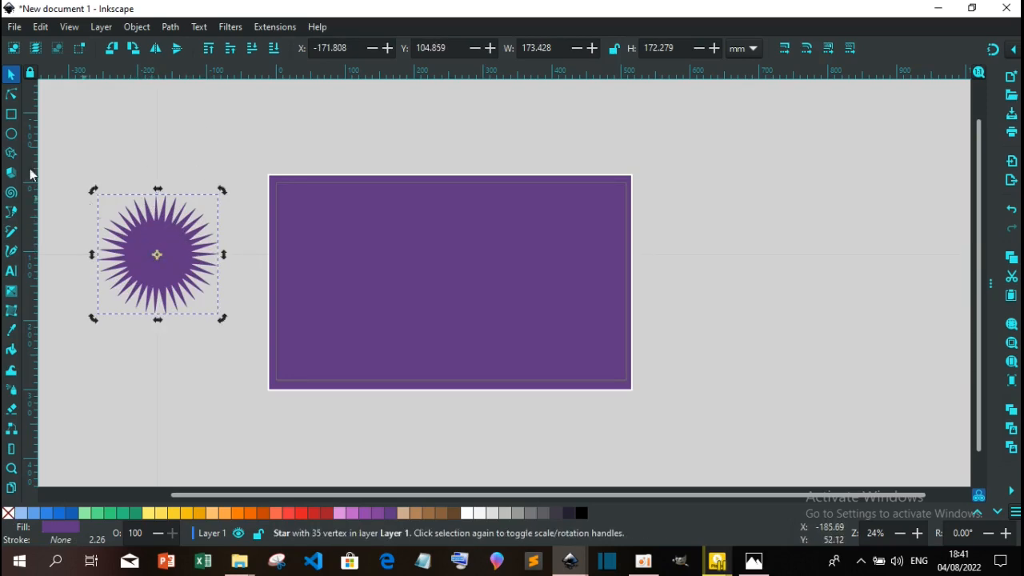
# - Set the star's number of corners to 30 and reduce its spoke ratio to about 0.528
pyautogui.click(11, 153)
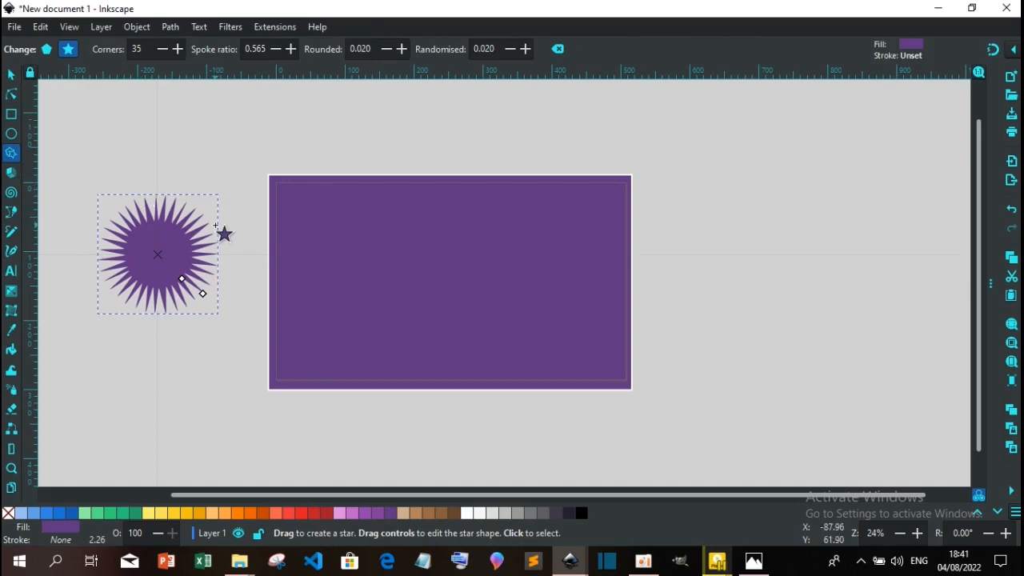
pyautogui.click(141, 49)
pyautogui.moveTo(141, 49); pyautogui.dragTo(127, 48)
pyautogui.write('40')
pyautogui.press('Return')
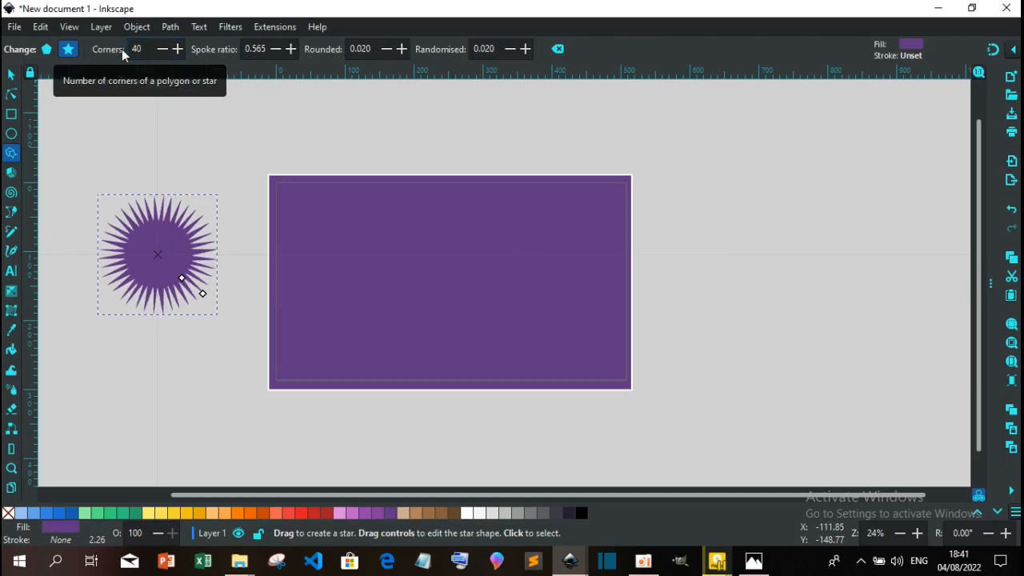
pyautogui.moveTo(143, 49); pyautogui.dragTo(122, 50)
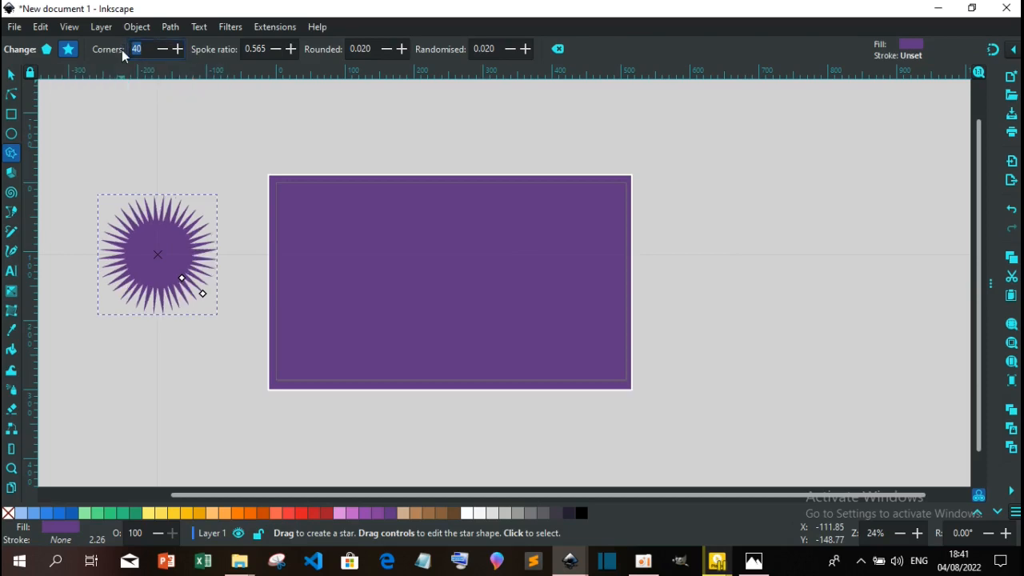
pyautogui.write('30')
pyautogui.press('Return')
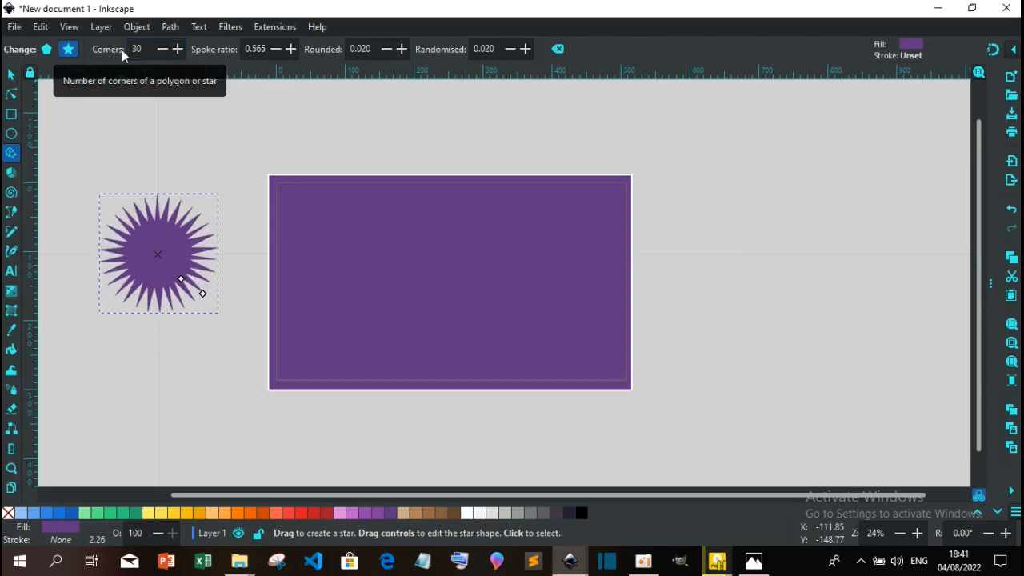
pyautogui.click(275, 49)
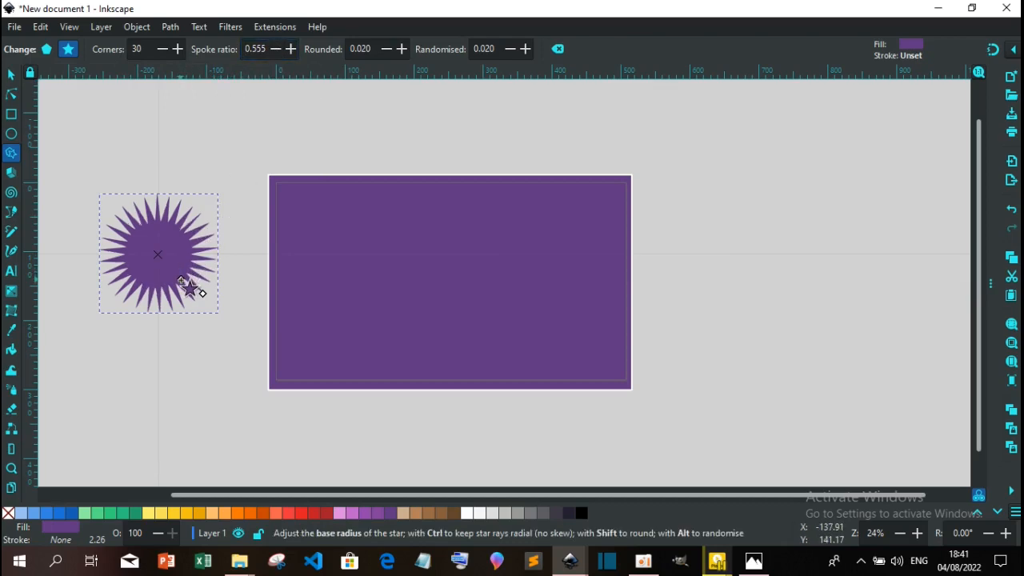
pyautogui.moveTo(182, 276); pyautogui.dragTo(181, 278)
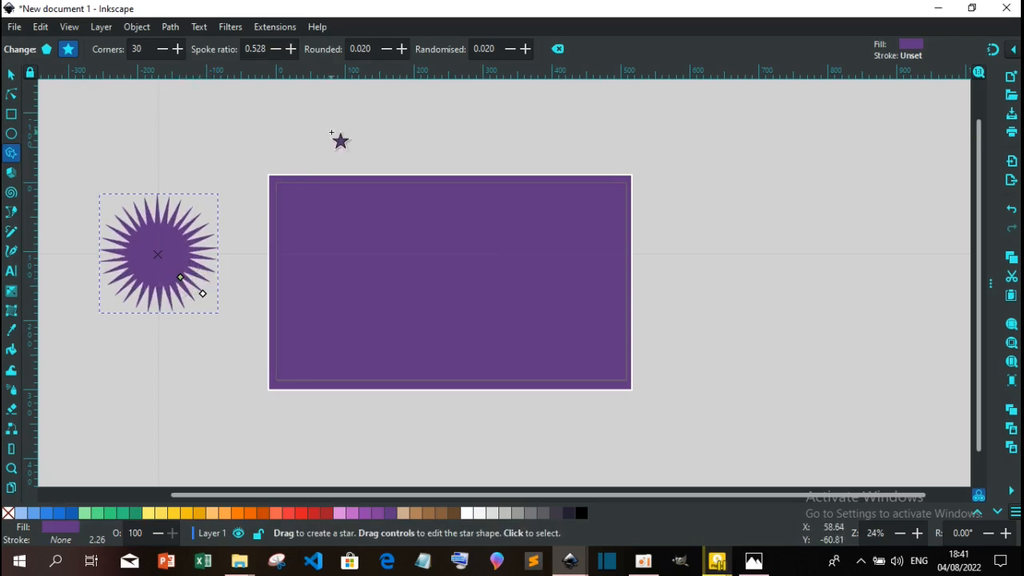
# - Try negative and positive corner rounding on the star and settle on a rounded value of 0.010
pyautogui.click(387, 50)
pyautogui.click(387, 50)
pyautogui.click(387, 50)
pyautogui.click(387, 51)
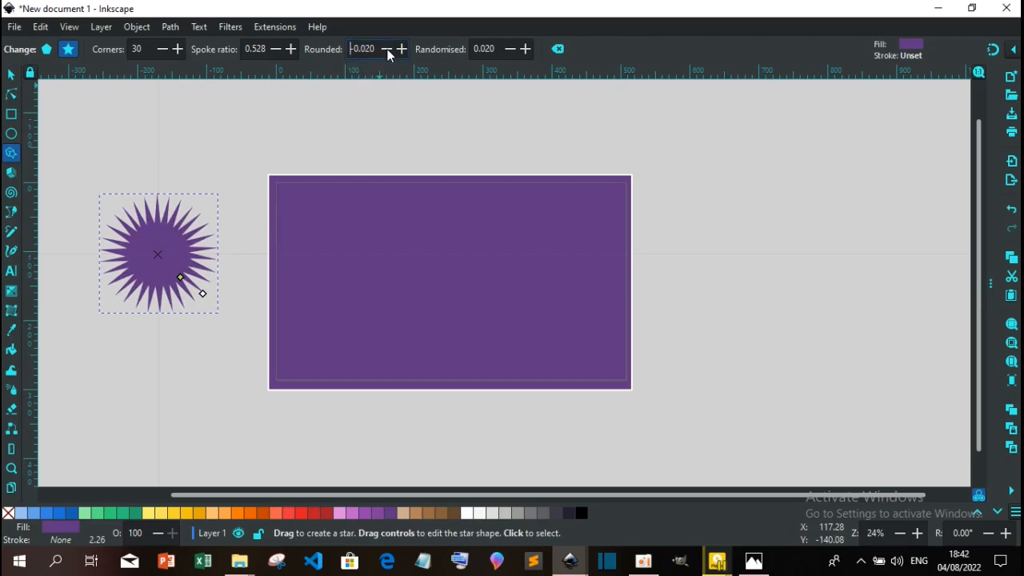
pyautogui.click(387, 50)
pyautogui.click(387, 51)
pyautogui.click(387, 51)
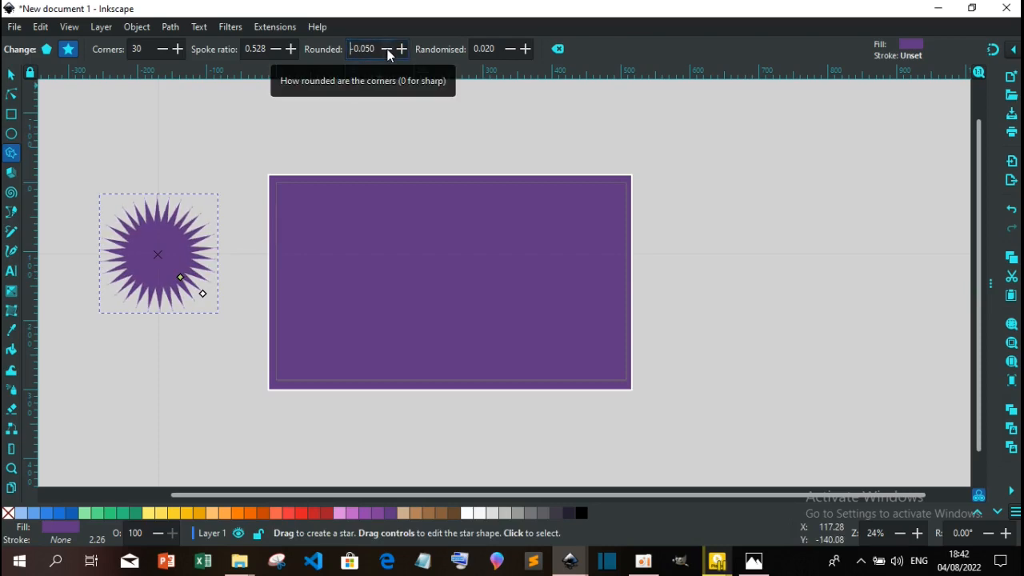
pyautogui.click(401, 49)
pyautogui.click(401, 49)
pyautogui.click(401, 49)
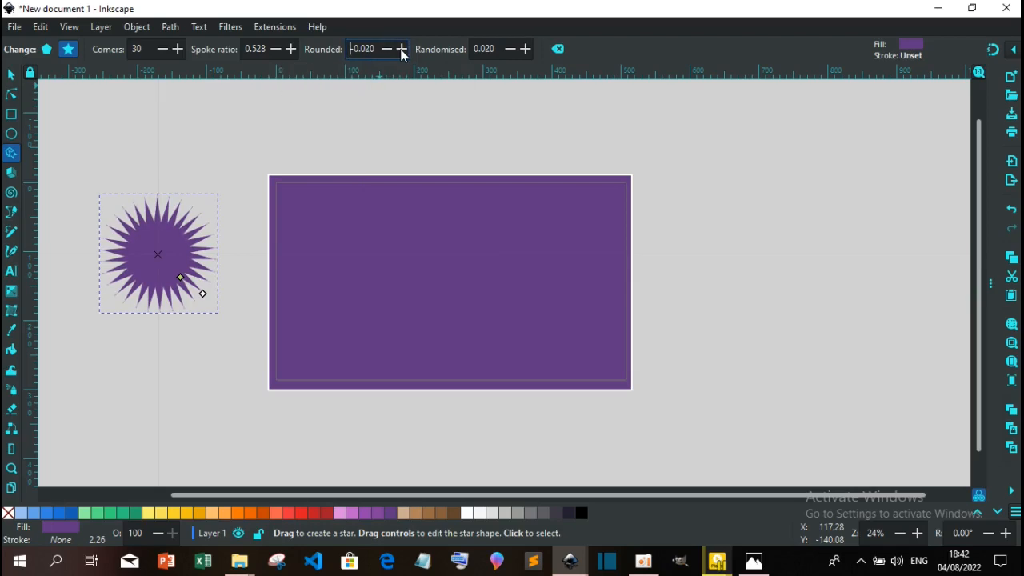
pyautogui.click(401, 50)
pyautogui.click(401, 50)
pyautogui.click(401, 50)
pyautogui.click(402, 49)
pyautogui.click(401, 50)
pyautogui.click(401, 50)
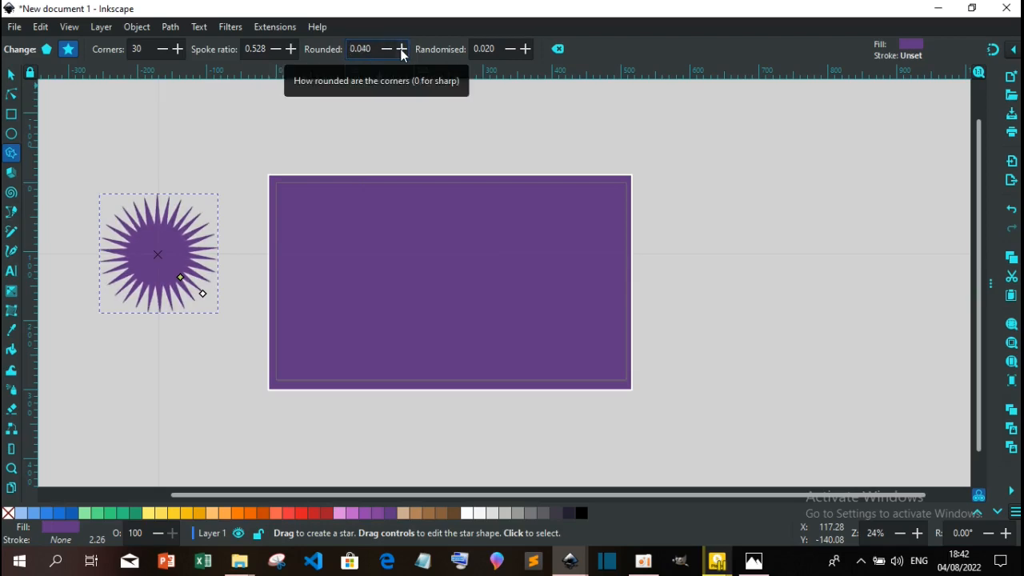
pyautogui.scroll(-3, 393, 49)
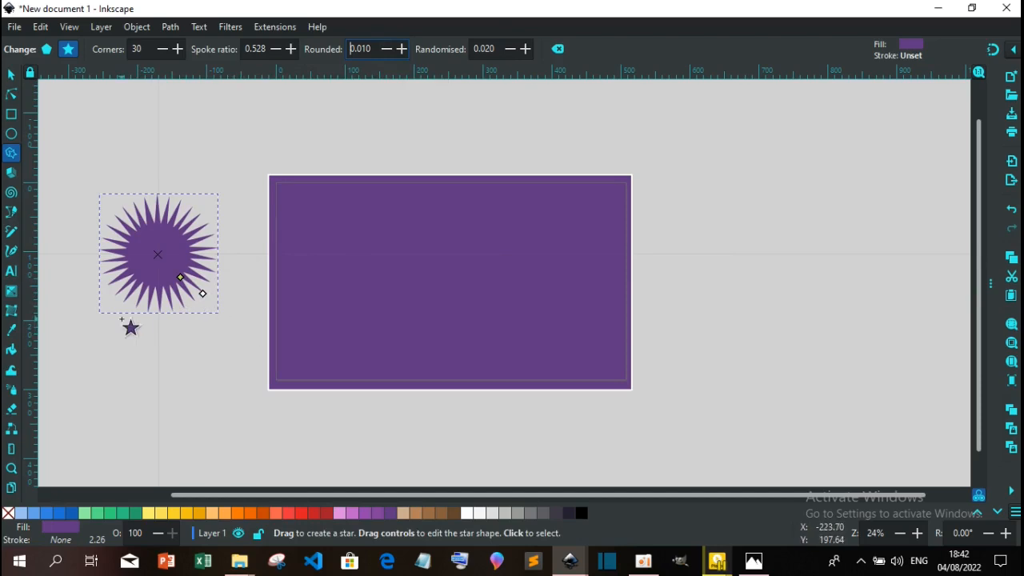
# - Set the star's randomised value to 0.030
pyautogui.click(497, 49)
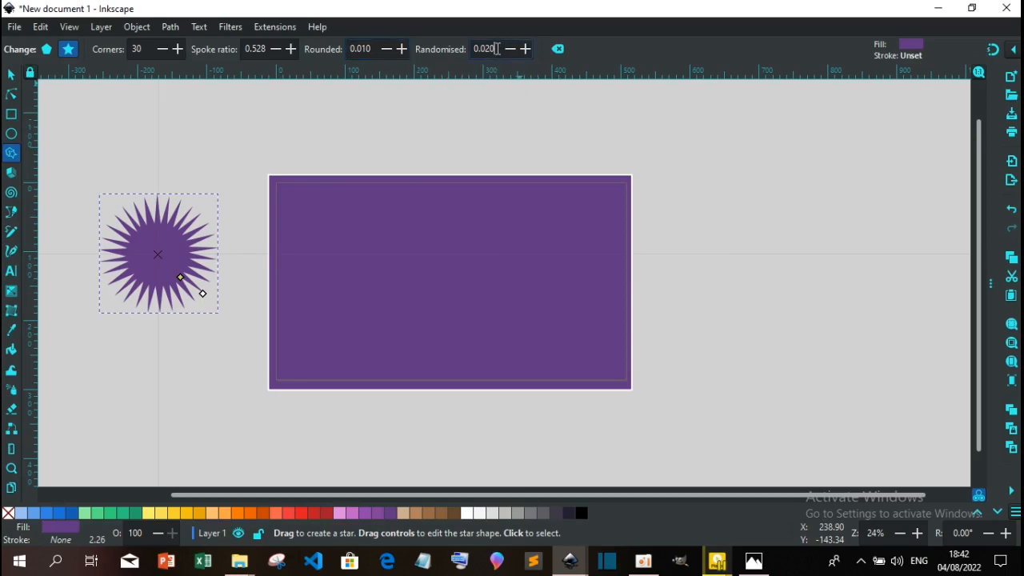
pyautogui.write('3')
pyautogui.press('Return')
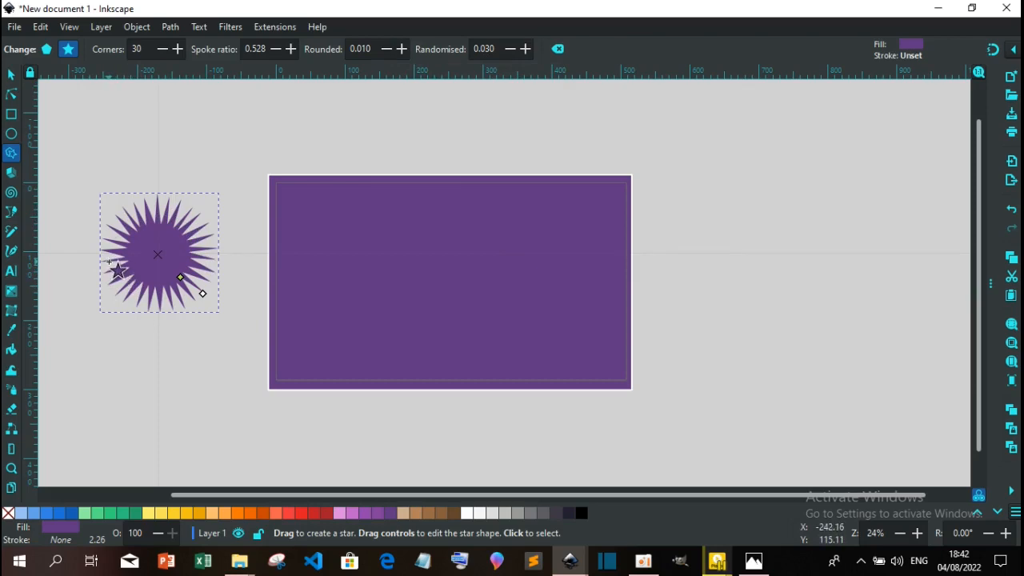
pyautogui.press('+')
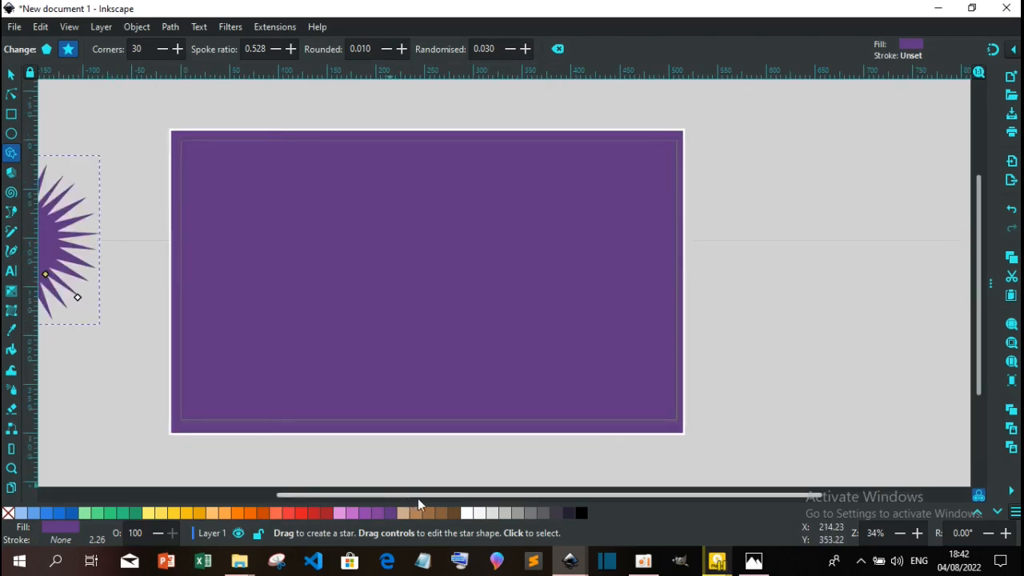
pyautogui.moveTo(417, 498); pyautogui.dragTo(288, 497)
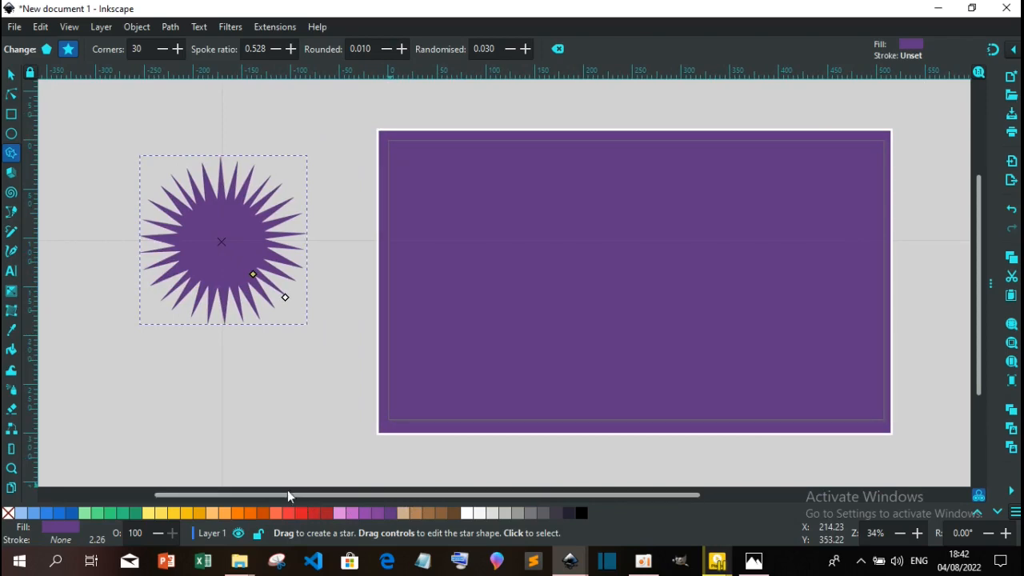
pyautogui.click(11, 75)
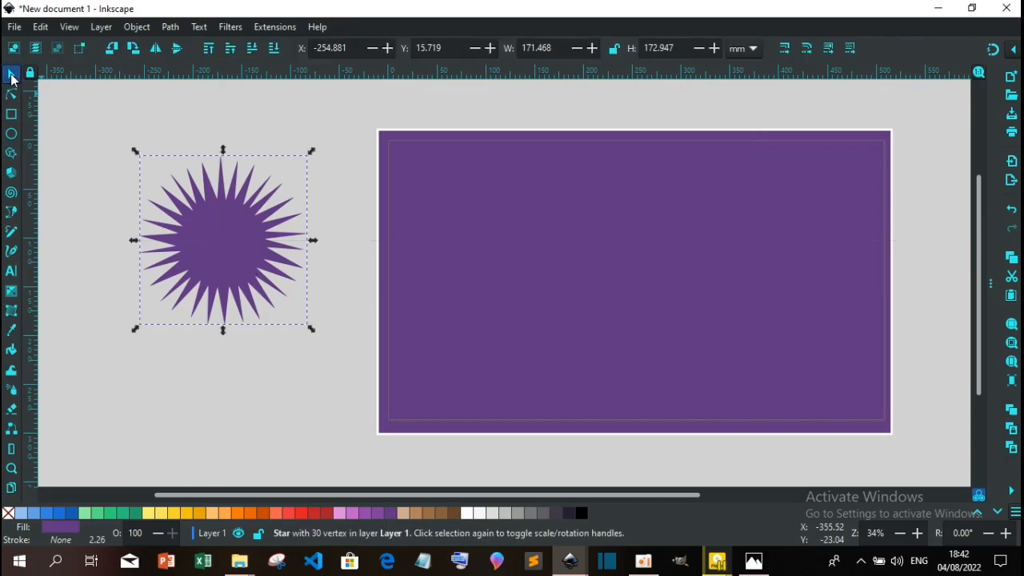
pyautogui.click(133, 141)
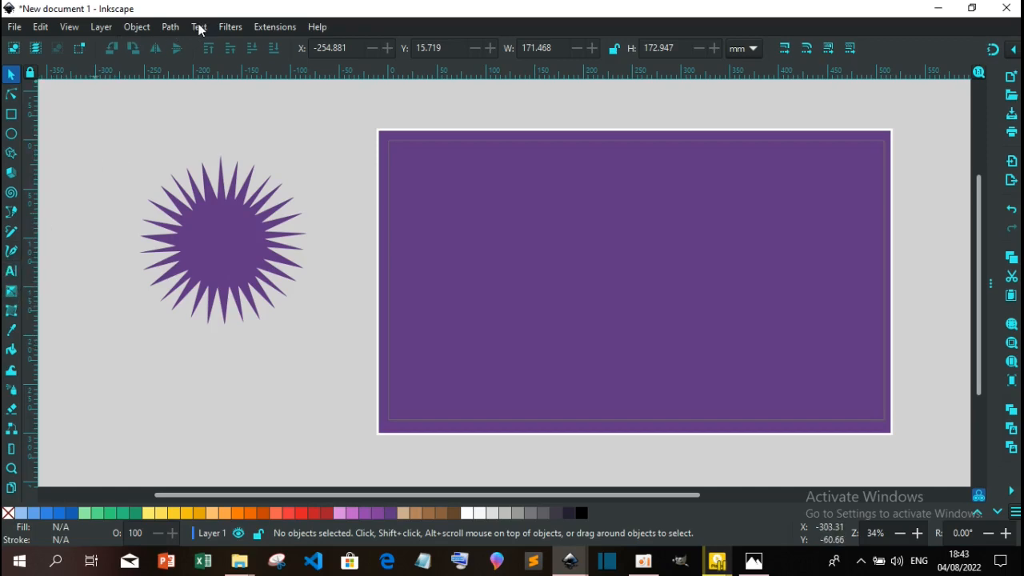
pyautogui.click(230, 26)
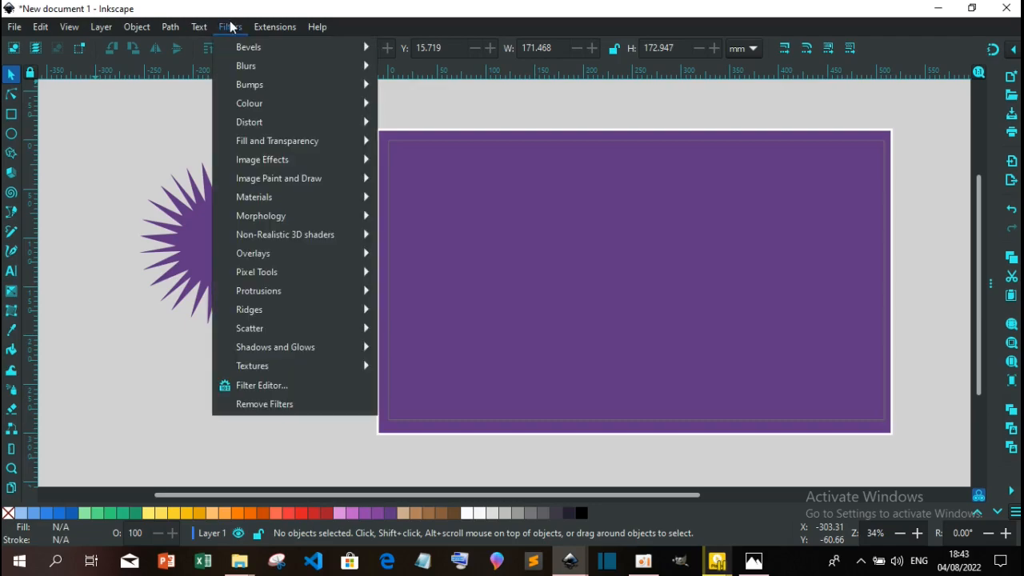
pyautogui.moveTo(268, 122)
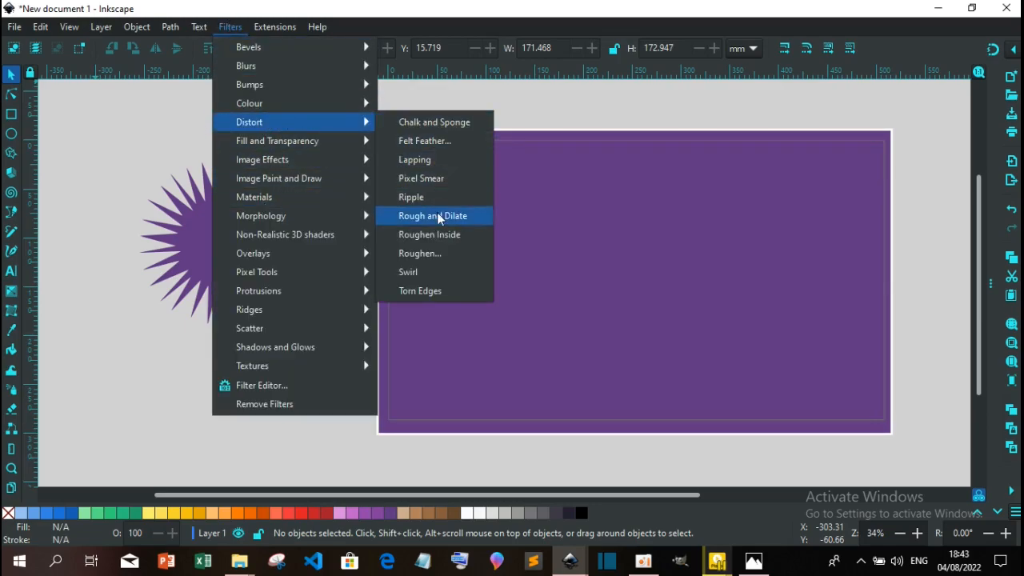
pyautogui.click(413, 254)
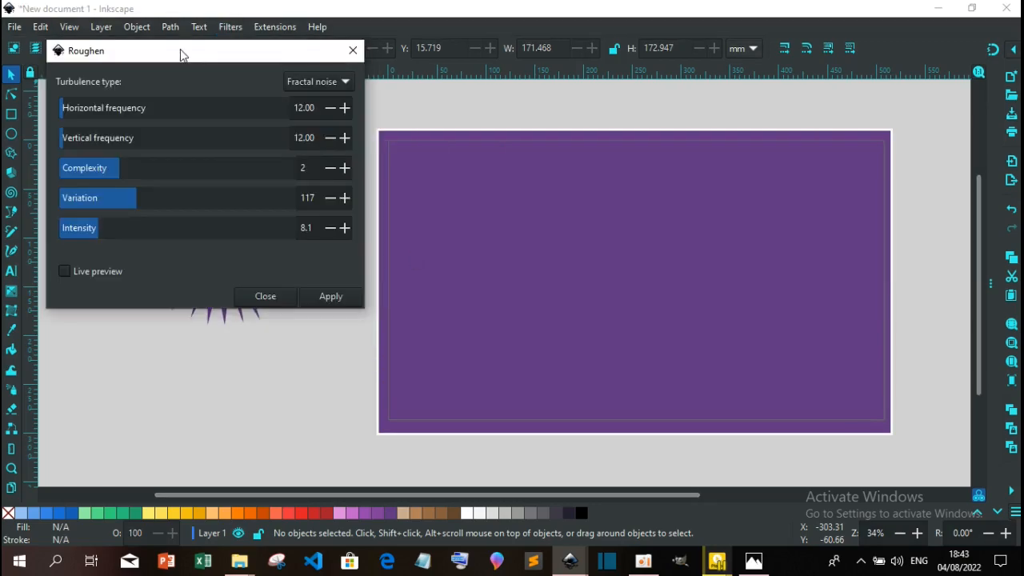
pyautogui.moveTo(179, 54); pyautogui.dragTo(385, 106)
pyautogui.moveTo(536, 98); pyautogui.dragTo(537, 98)
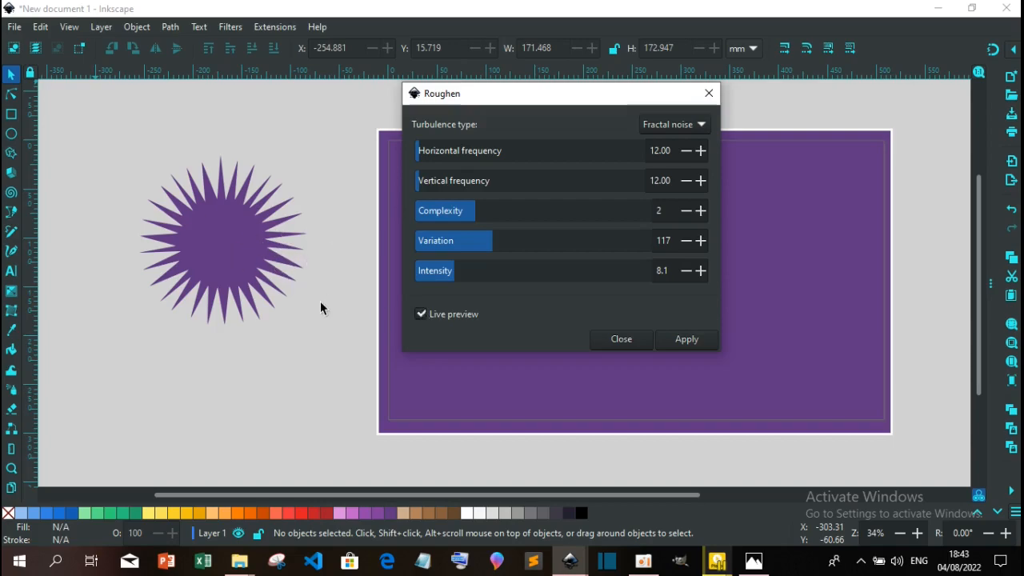
pyautogui.click(690, 340)
# - Apply the Roughen distort filter to the star with its default fractal noise settings, checking it with live preview
pyautogui.click(226, 248)
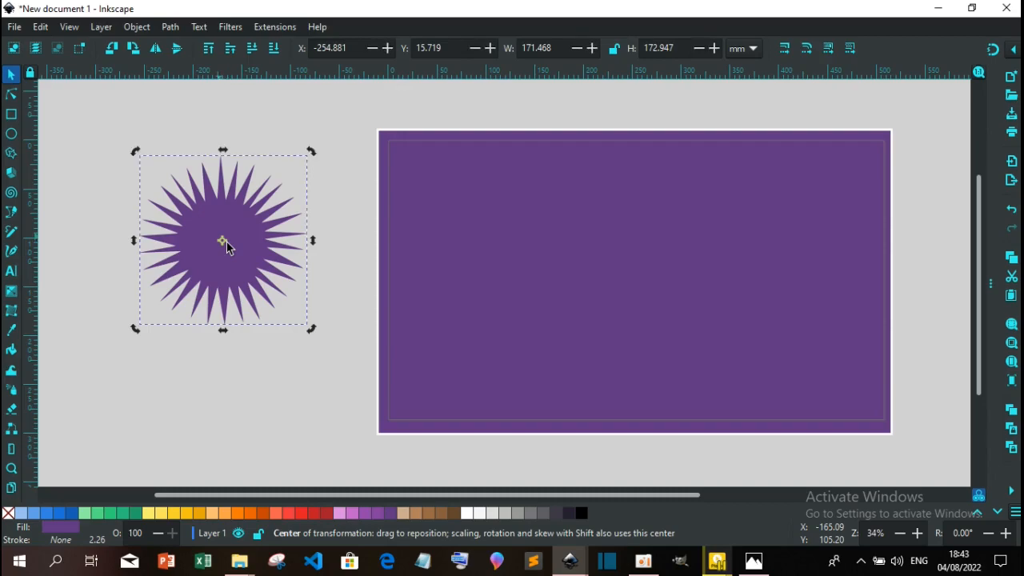
pyautogui.click(230, 27)
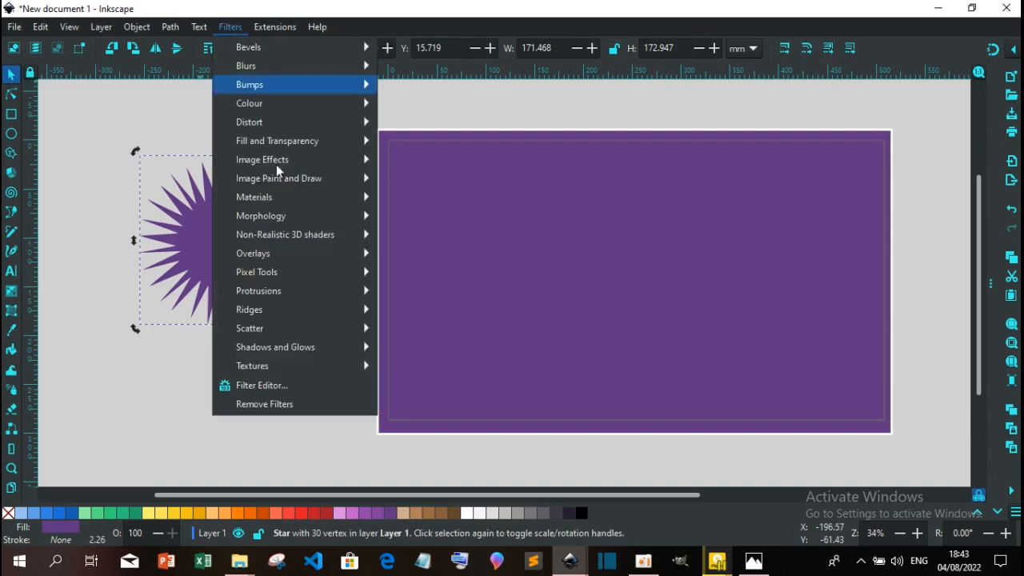
pyautogui.moveTo(284, 118)
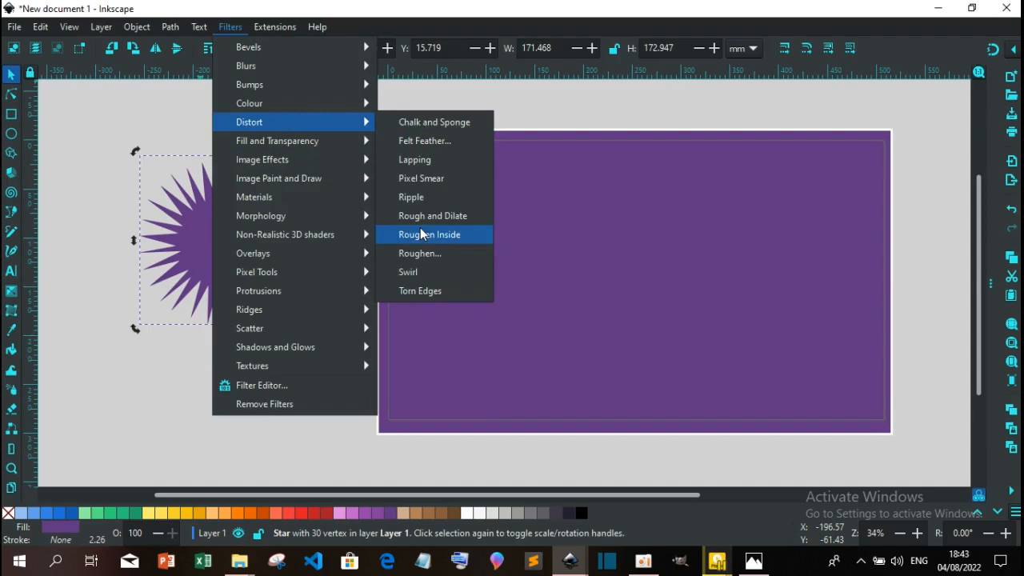
pyautogui.click(421, 254)
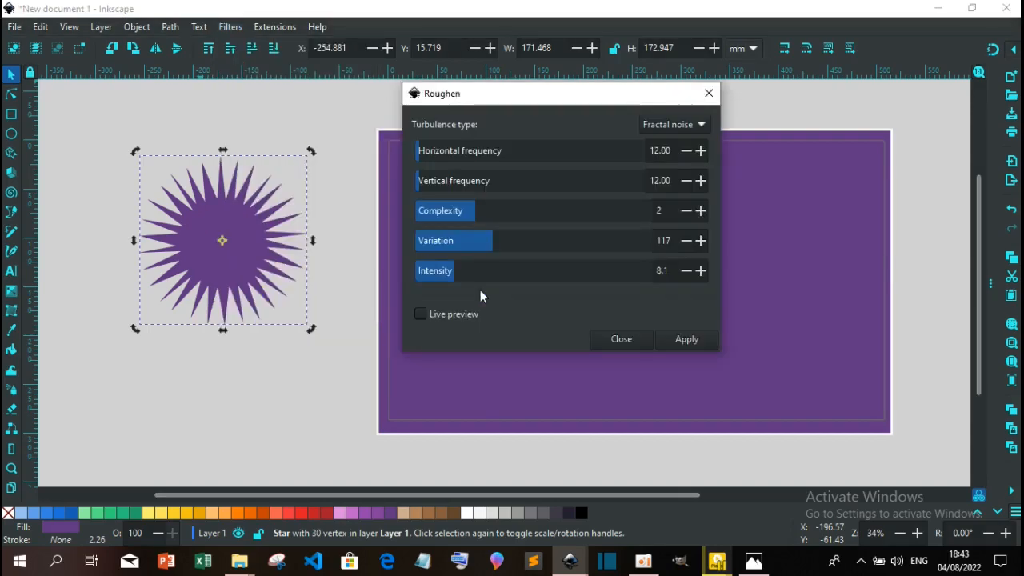
pyautogui.click(421, 315)
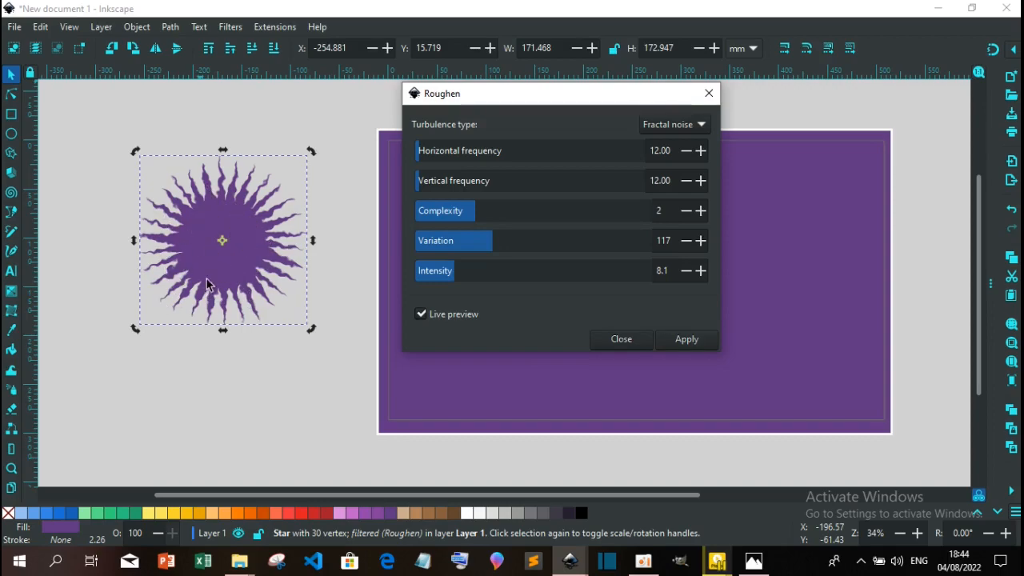
pyautogui.click(691, 341)
pyautogui.click(709, 93)
# - Open the star's Roughen filter in the Filter Editor and try different octaves for its Turbulence effect
pyautogui.click(230, 28)
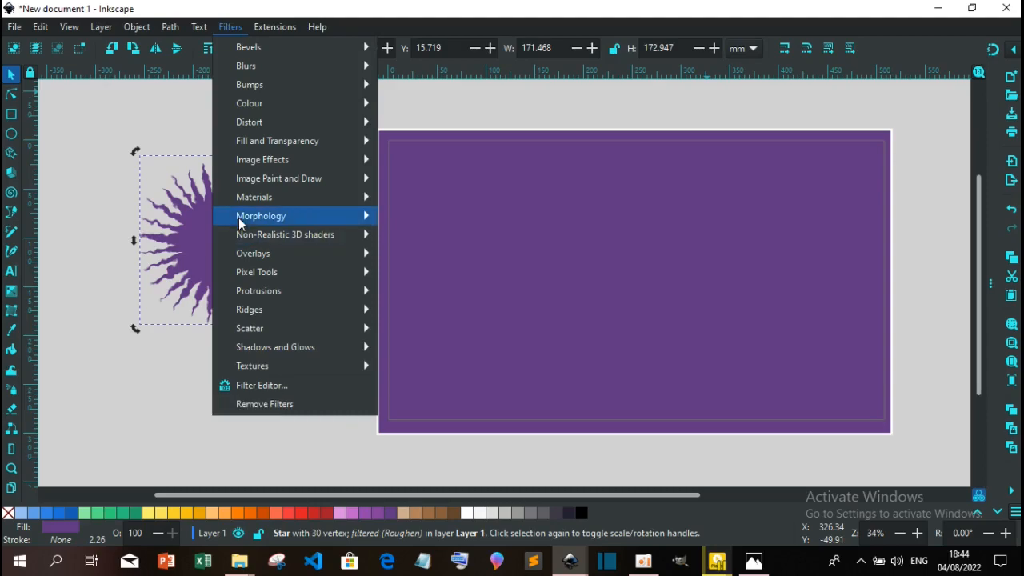
pyautogui.click(265, 387)
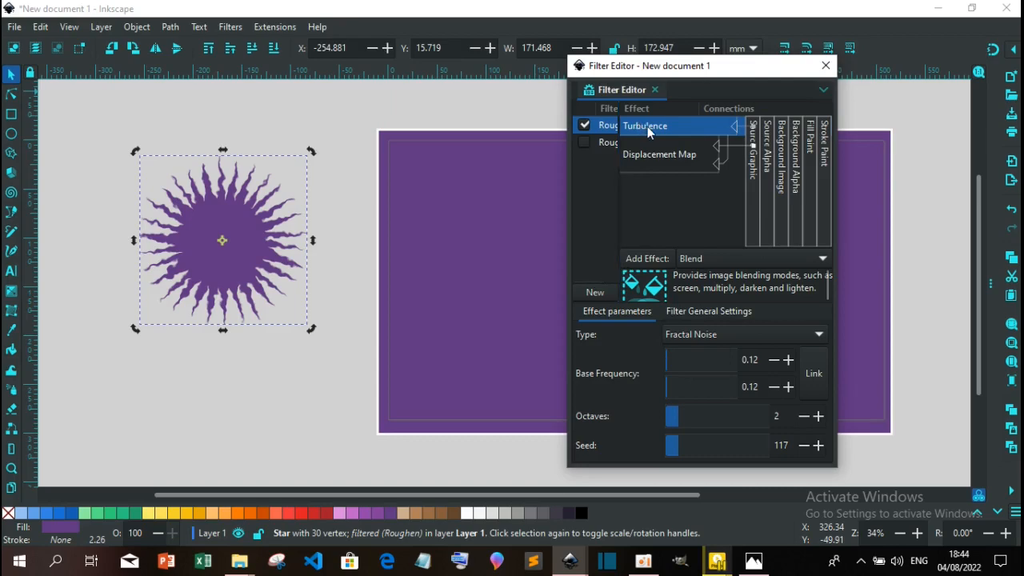
pyautogui.click(685, 424)
pyautogui.click(696, 427)
pyautogui.click(687, 425)
pyautogui.click(674, 426)
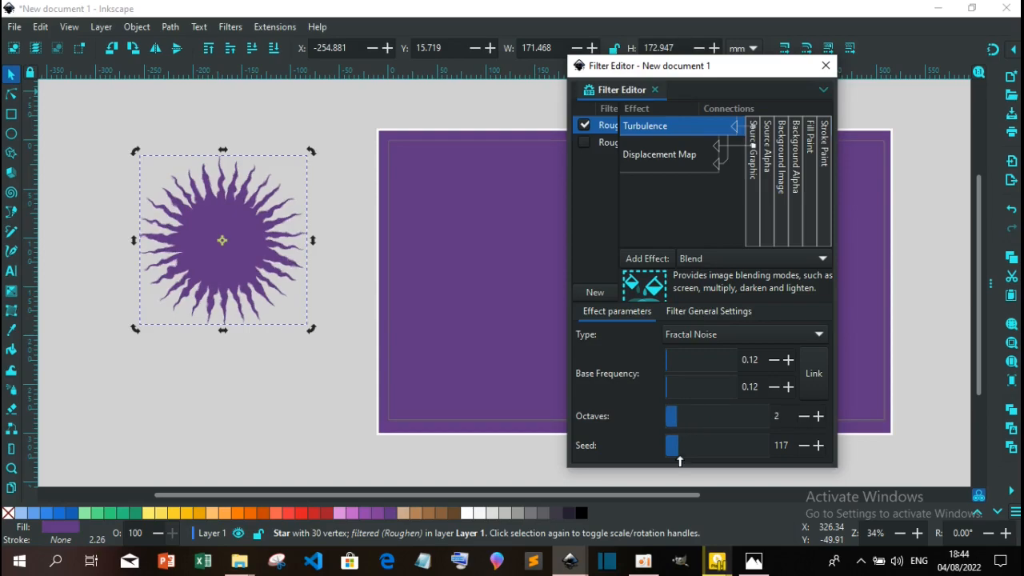
# - Try several seed values for the Turbulence effect and settle on 264
pyautogui.click(683, 455)
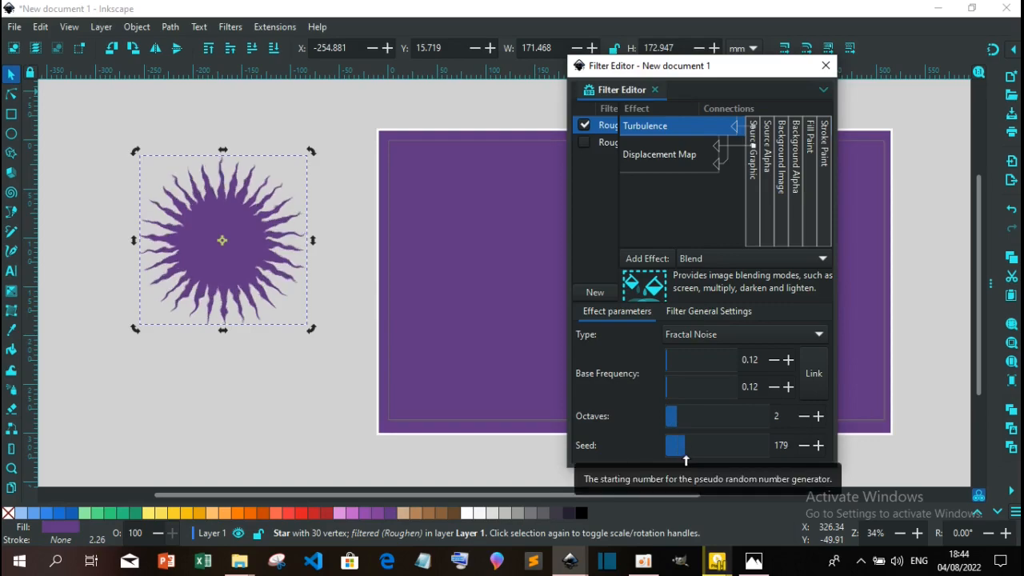
pyautogui.click(692, 457)
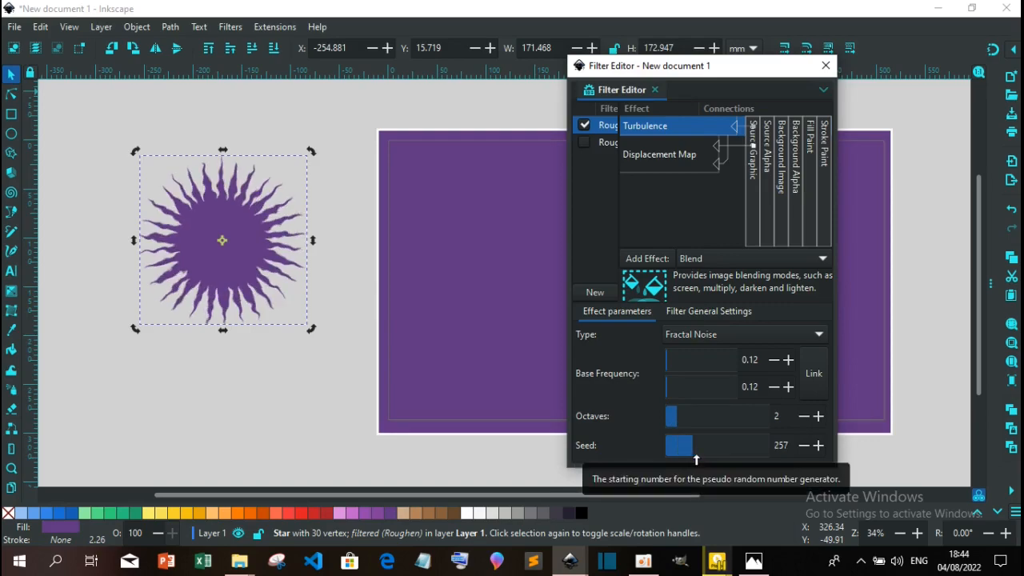
pyautogui.click(696, 456)
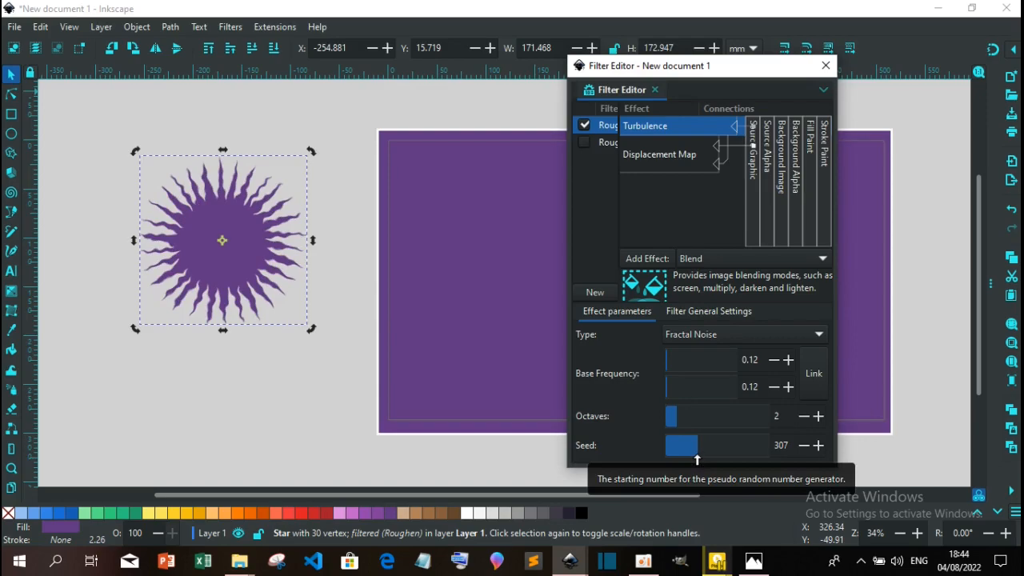
pyautogui.click(701, 457)
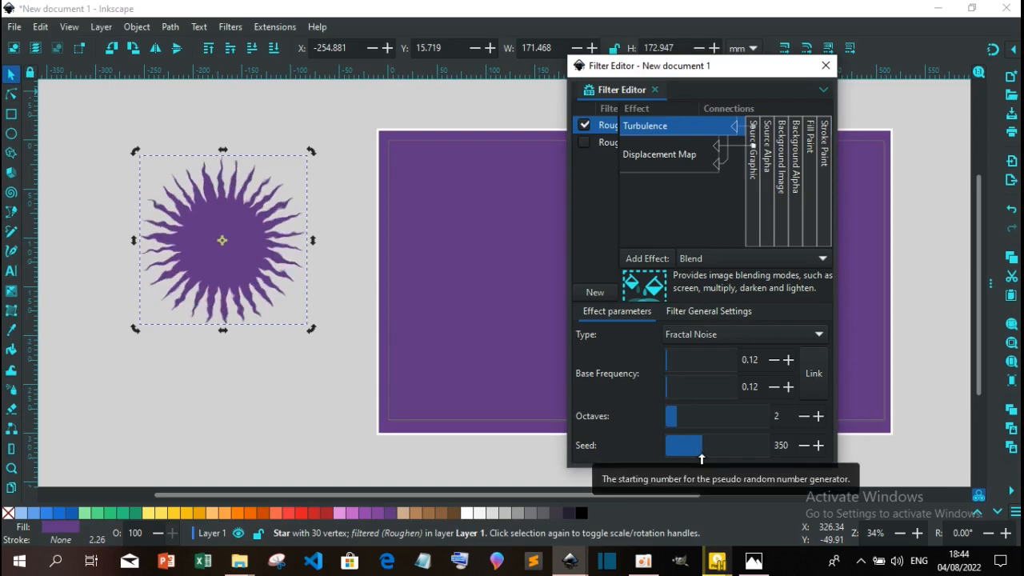
pyautogui.click(693, 457)
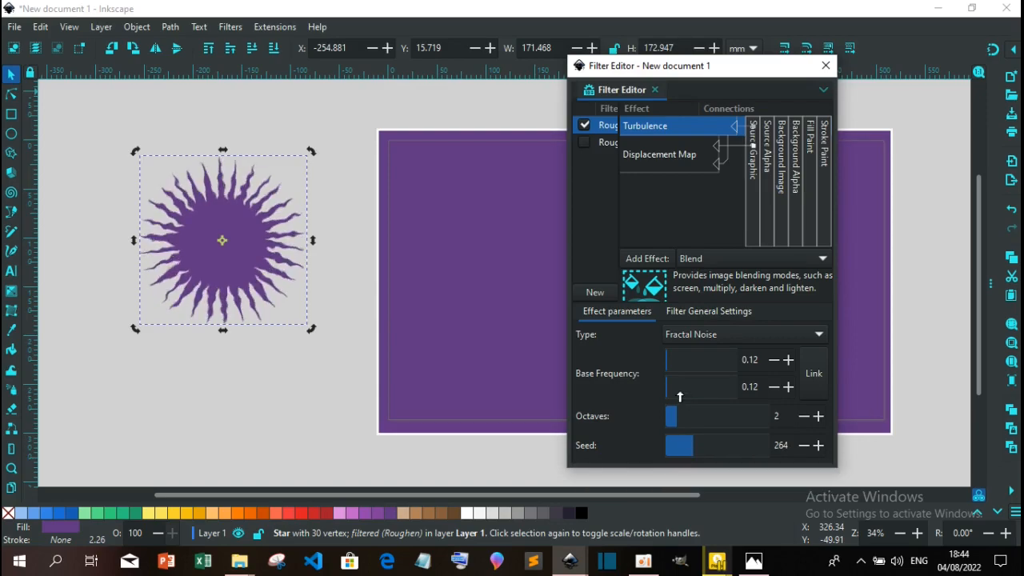
# - Try different Turbulence octaves, settle on 2 and close the Filter Editor
pyautogui.click(679, 421)
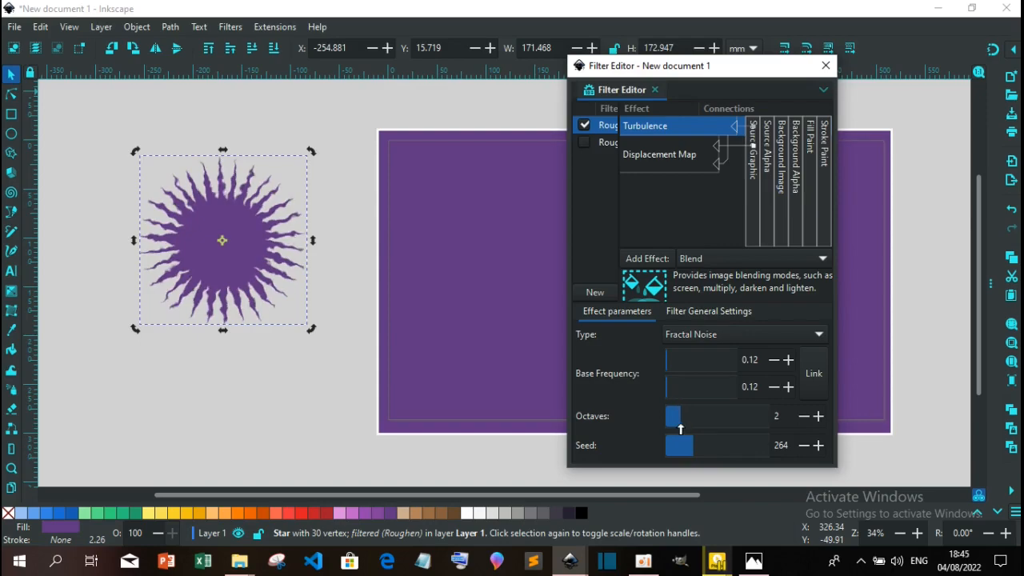
pyautogui.click(690, 426)
pyautogui.moveTo(686, 428); pyautogui.dragTo(682, 427)
pyautogui.click(675, 427)
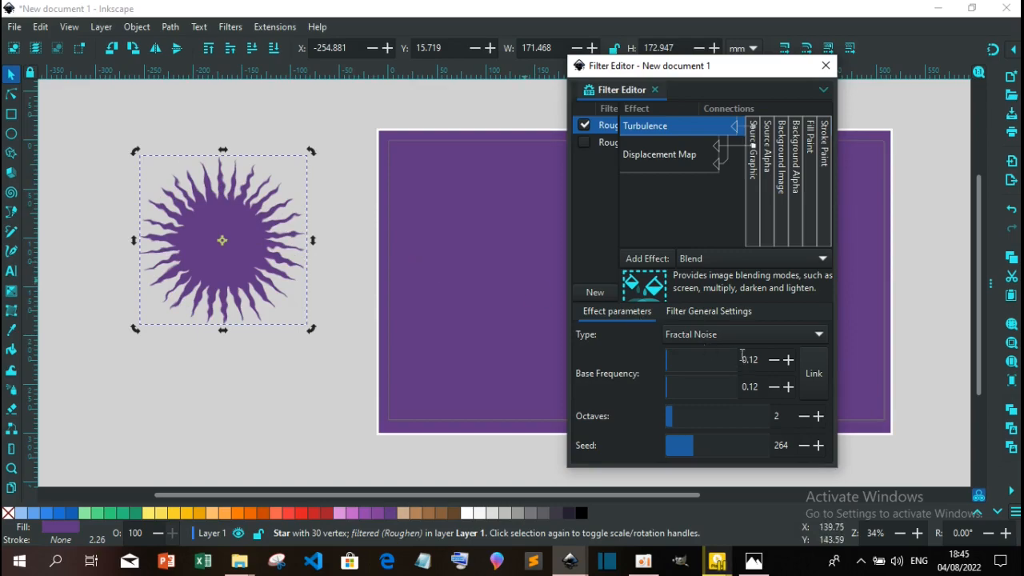
pyautogui.click(826, 66)
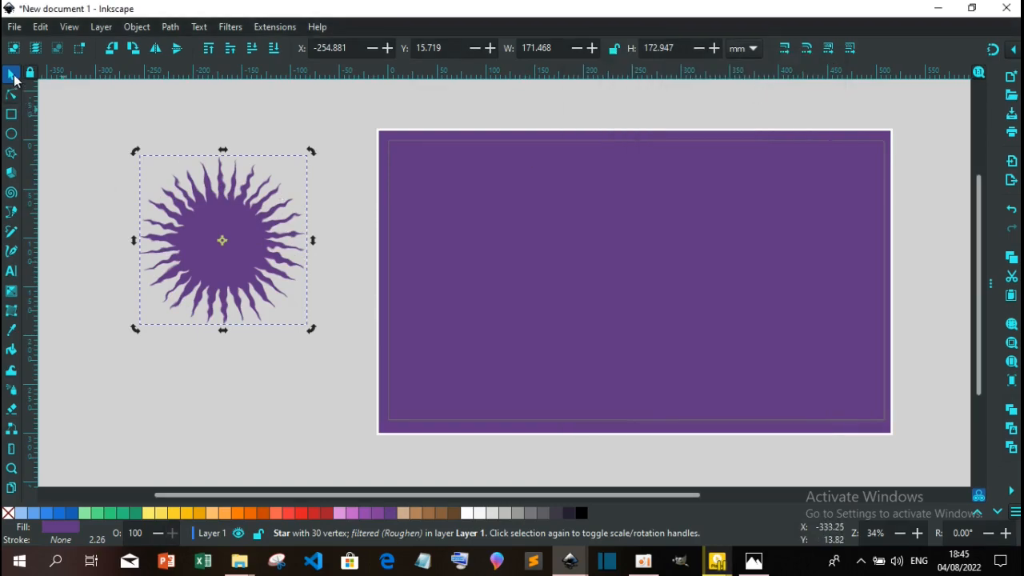
# - Give the star a horizontal linear gradient fill fading from purple to transparent, ending just beyond its spikes
pyautogui.click(191, 122)
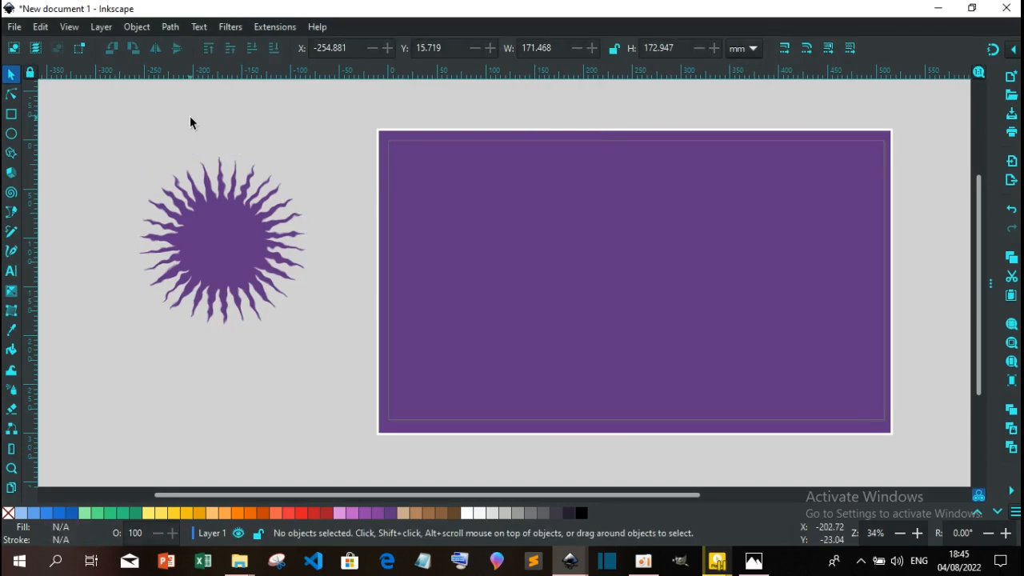
pyautogui.click(224, 257)
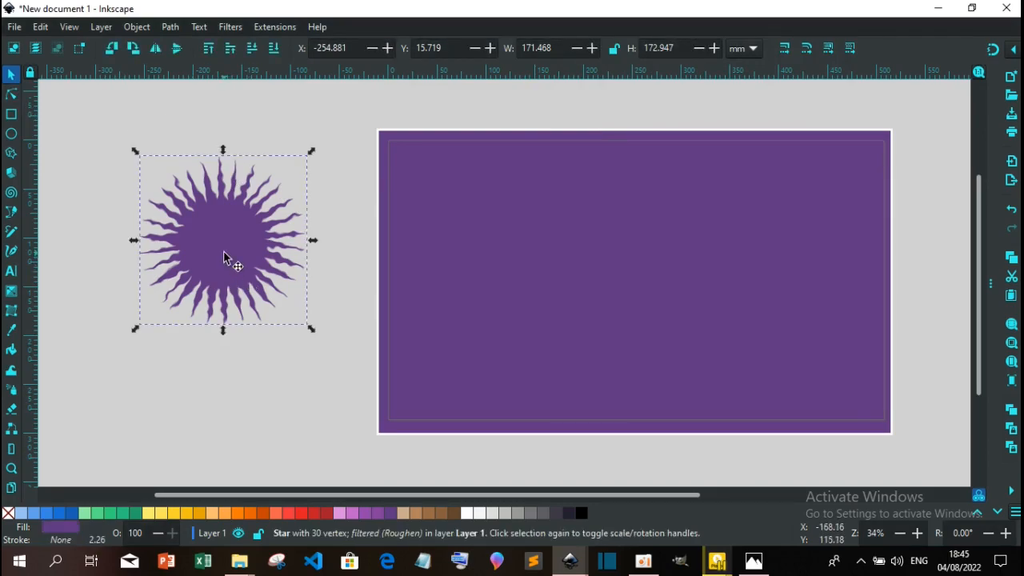
pyautogui.click(11, 291)
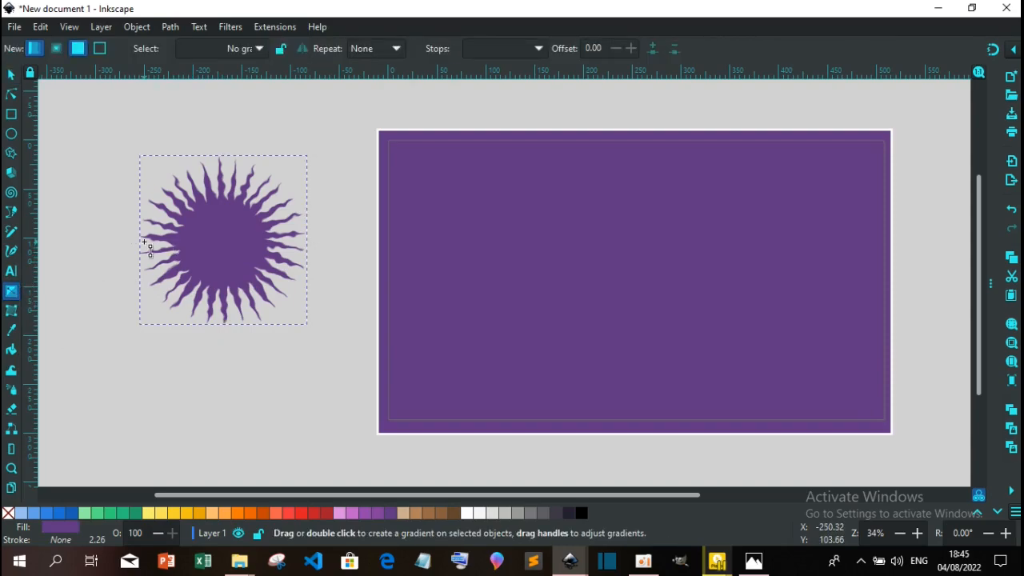
pyautogui.moveTo(145, 241); pyautogui.dragTo(338, 240)
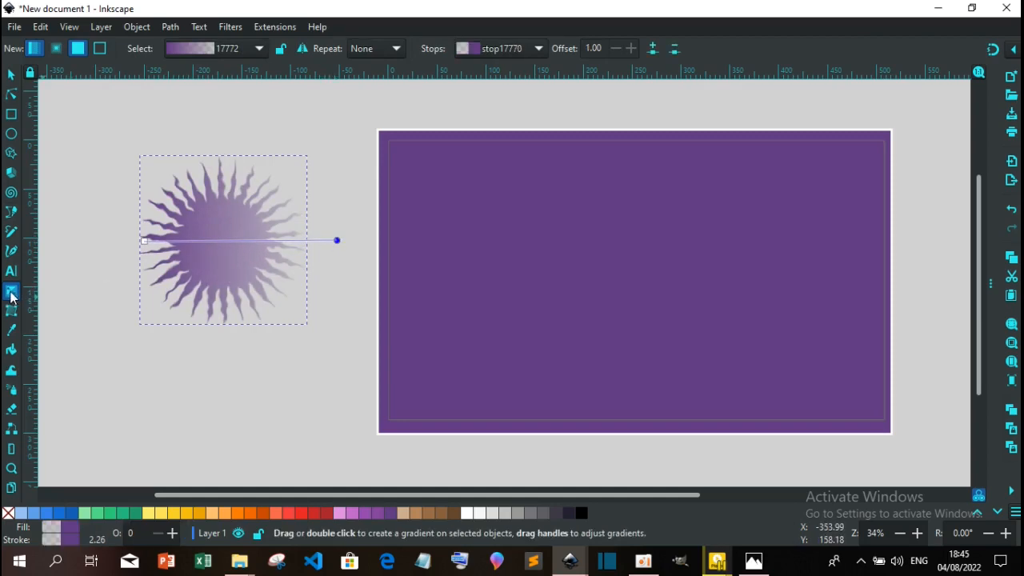
pyautogui.click(336, 240)
# - Scale the star down uniformly to about 105 mm wide and high
pyautogui.click(11, 74)
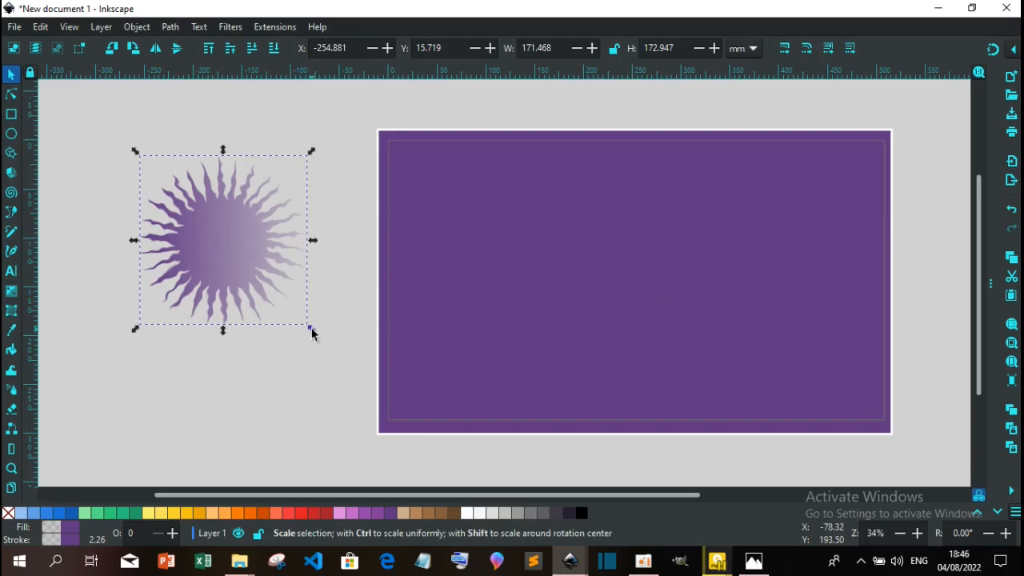
pyautogui.moveTo(312, 329); pyautogui.dragTo(236, 276)
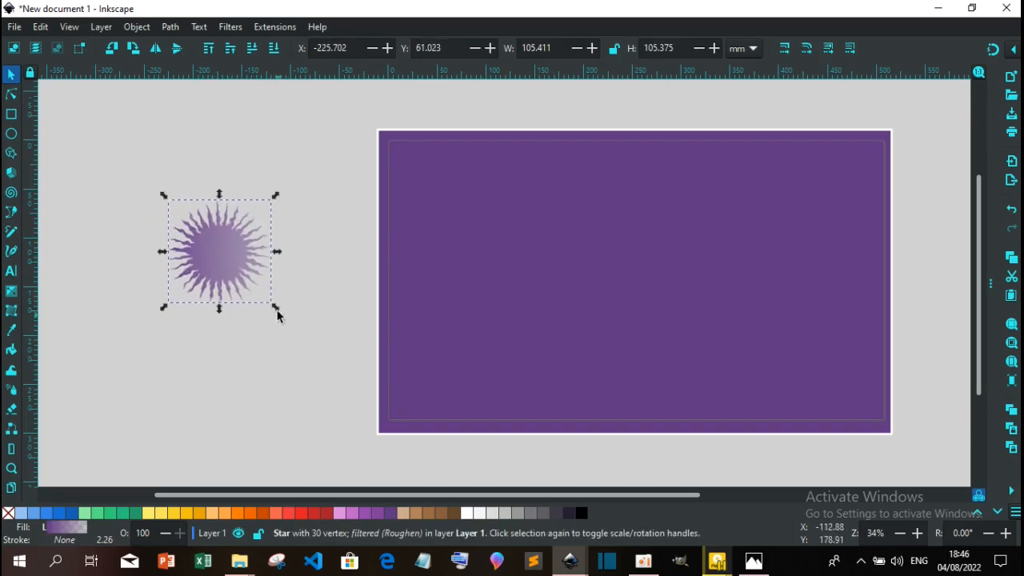
# - Fit the gradient line horizontally across the smaller star and make its end stop solid white
pyautogui.click(11, 291)
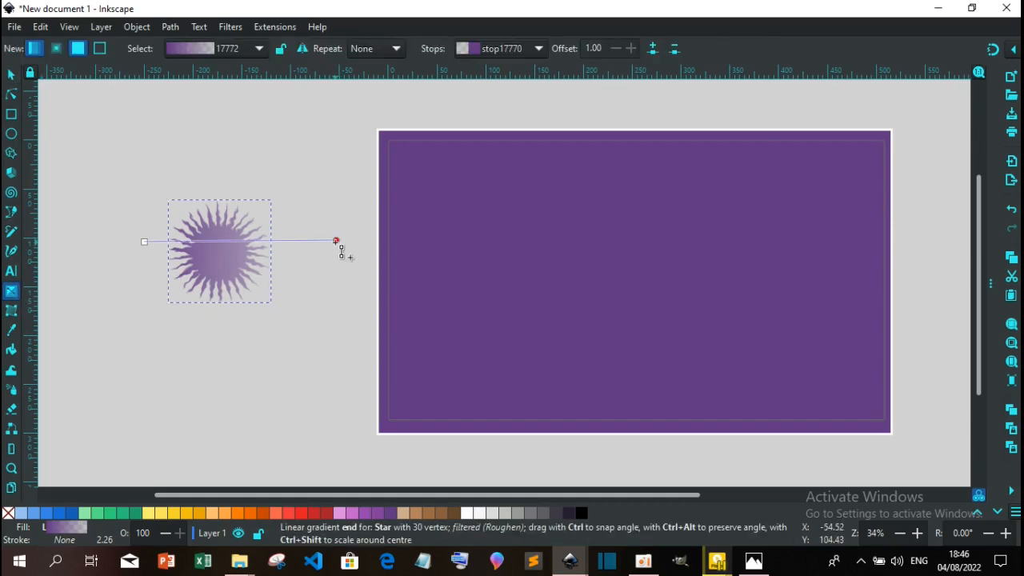
pyautogui.moveTo(336, 240); pyautogui.dragTo(277, 248)
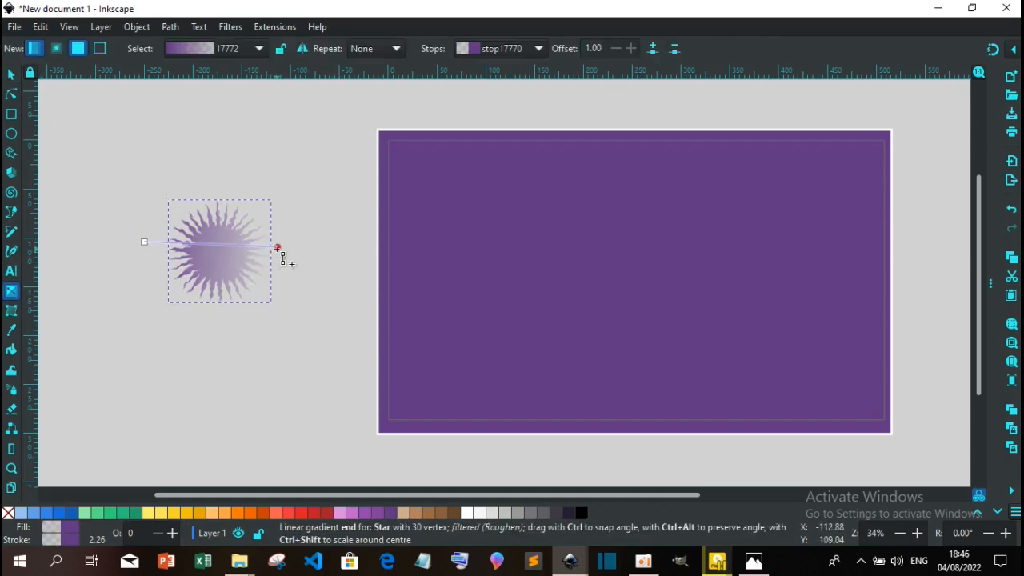
pyautogui.moveTo(144, 241); pyautogui.dragTo(153, 252)
pyautogui.click(154, 253)
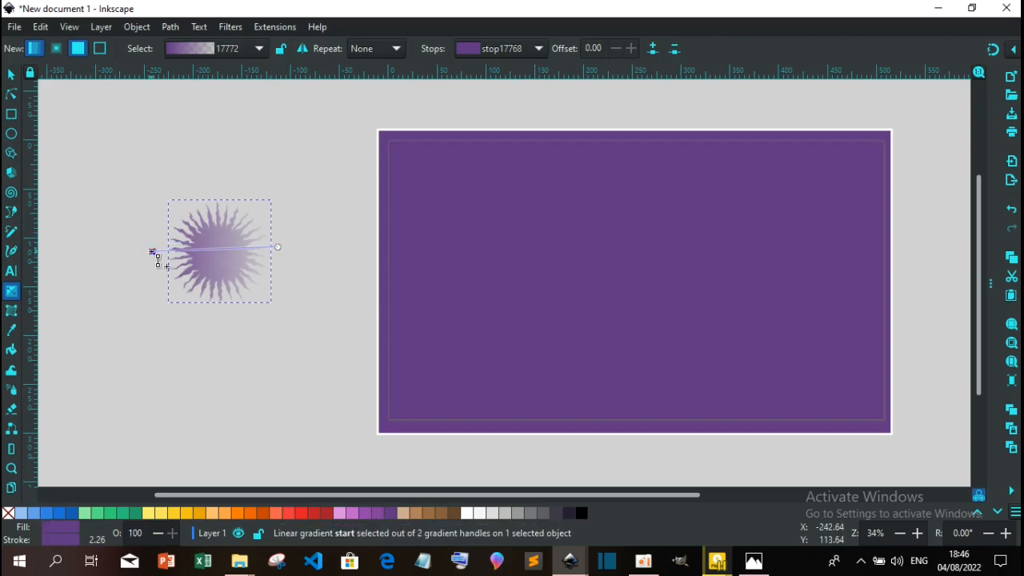
pyautogui.moveTo(277, 247); pyautogui.dragTo(278, 252)
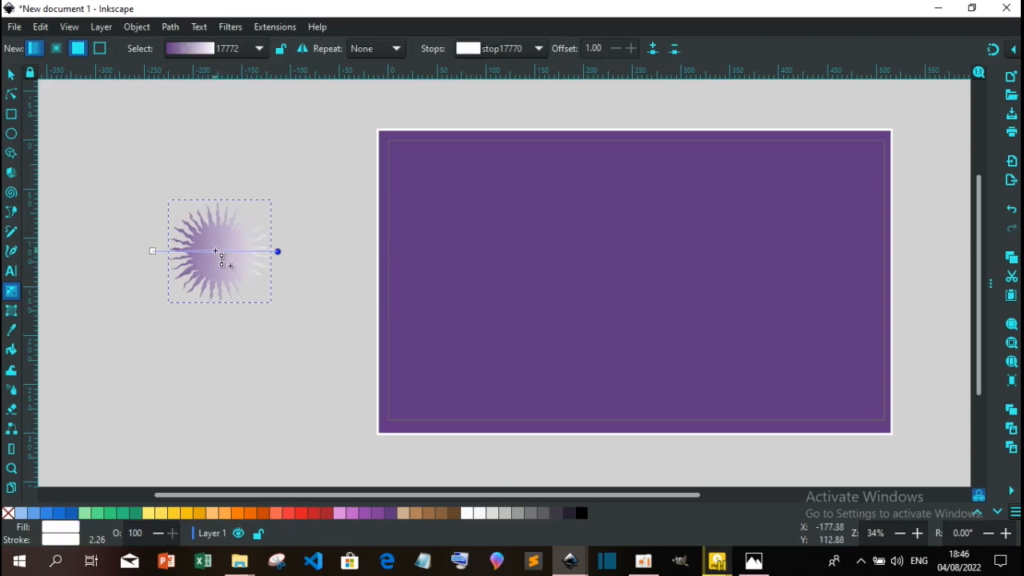
pyautogui.click(158, 253)
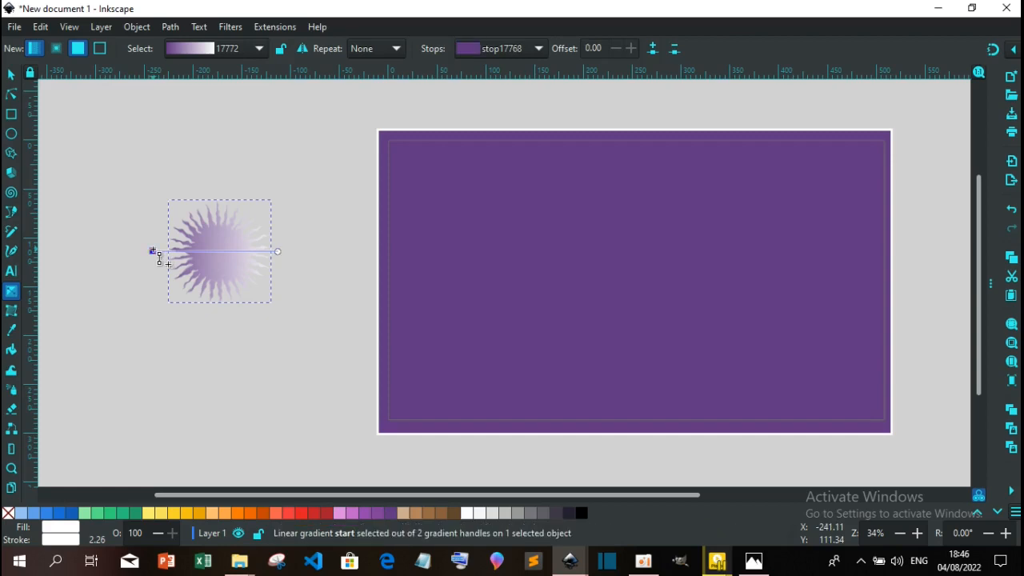
# - Try yellow and orange shades on the gradient's start stop and settle on Yellow 3
pyautogui.click(189, 513)
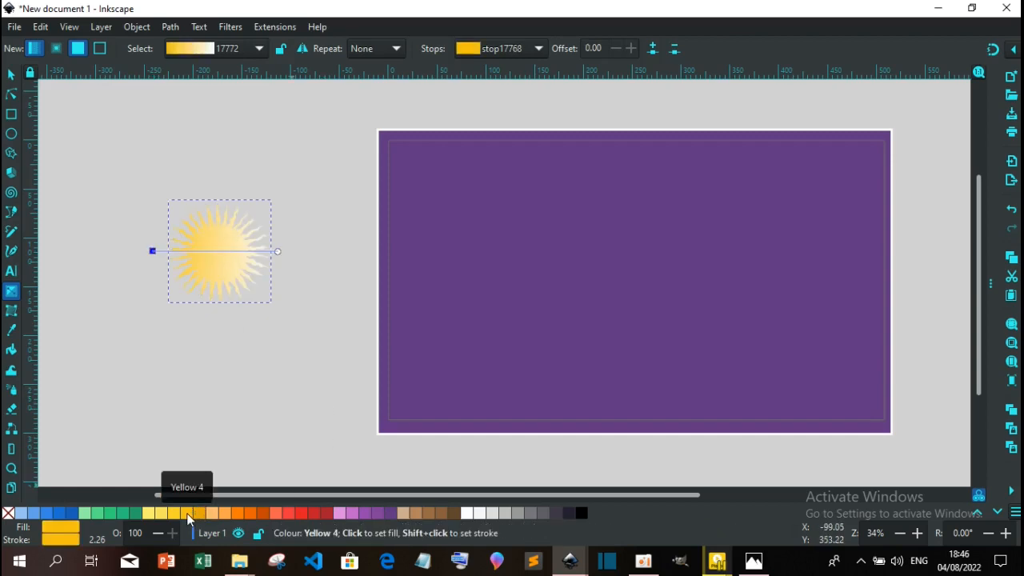
pyautogui.click(239, 513)
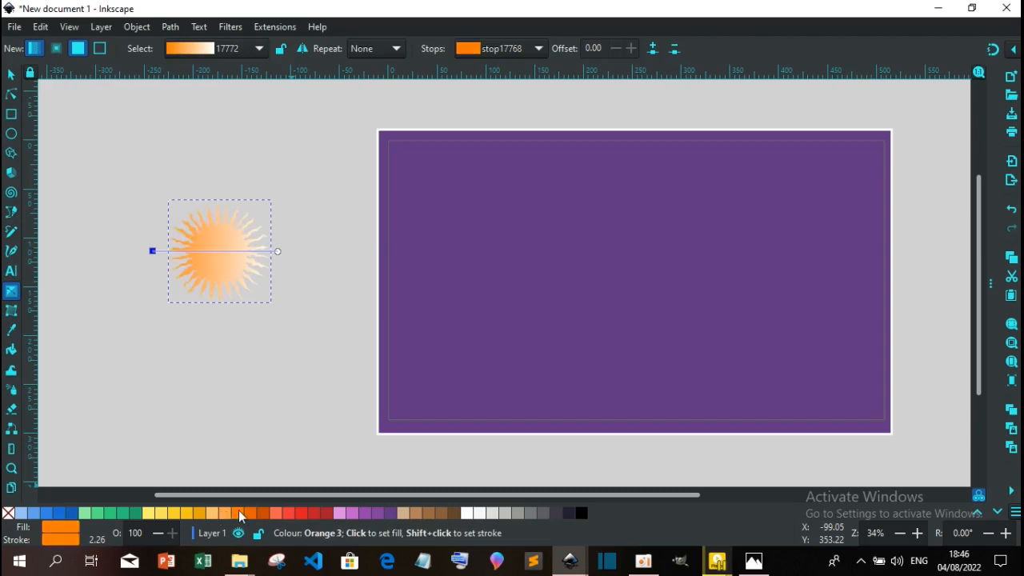
pyautogui.click(176, 516)
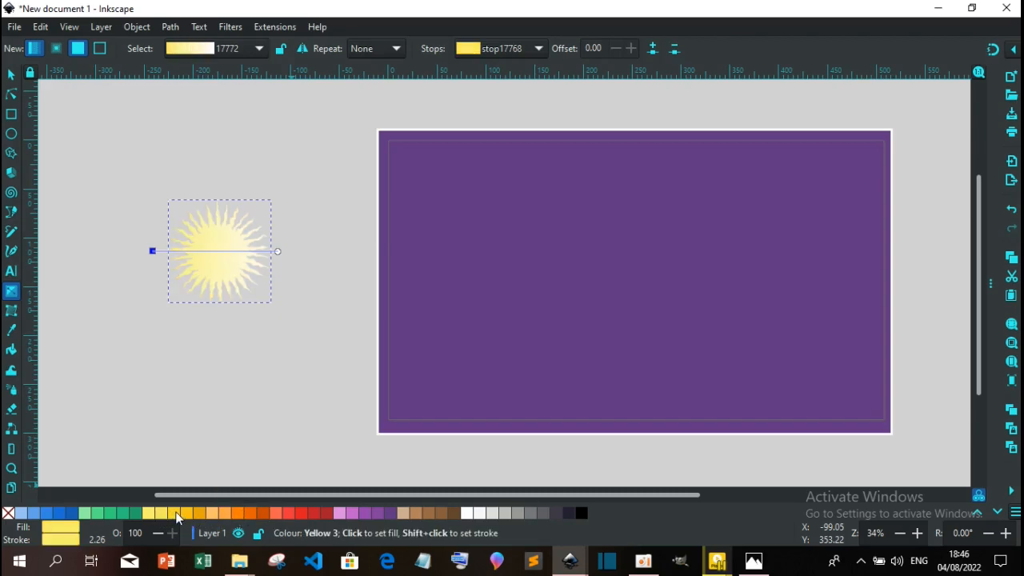
pyautogui.click(196, 512)
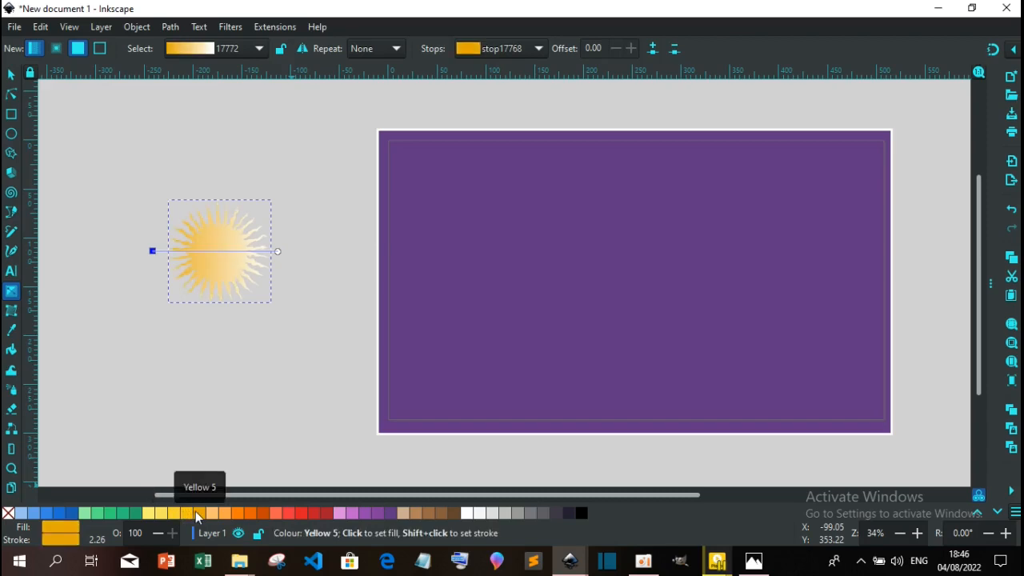
pyautogui.click(179, 512)
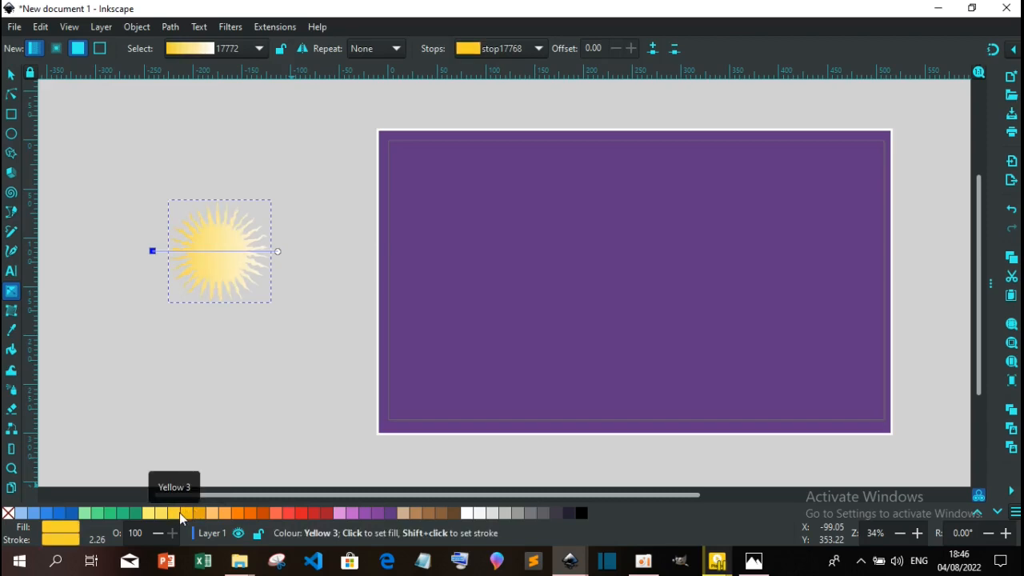
# - Add an Orange 3 middle stop to the star's gradient, move it to offset 0.23 and deselect the star
pyautogui.doubleClick(219, 252)
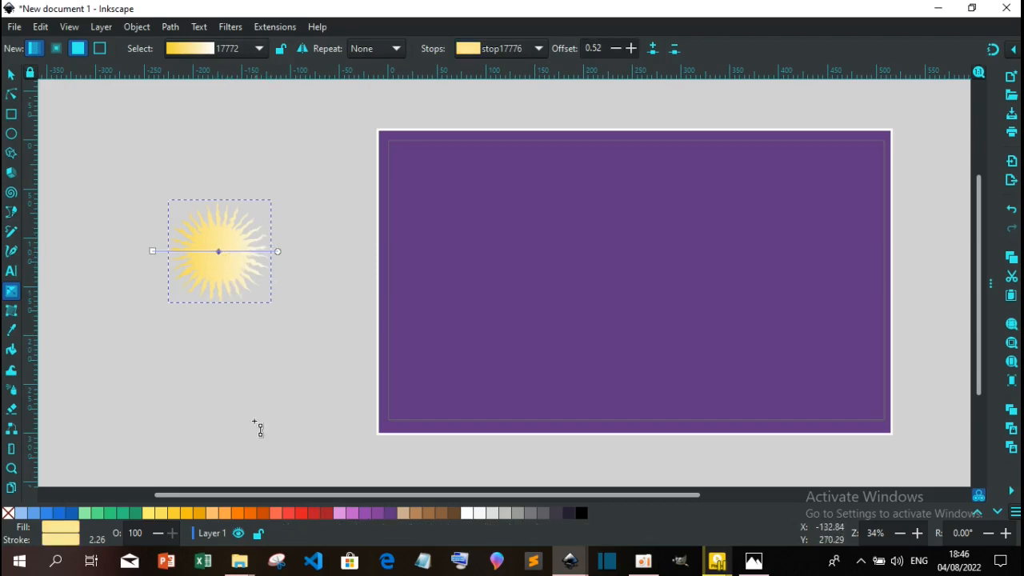
pyautogui.click(237, 513)
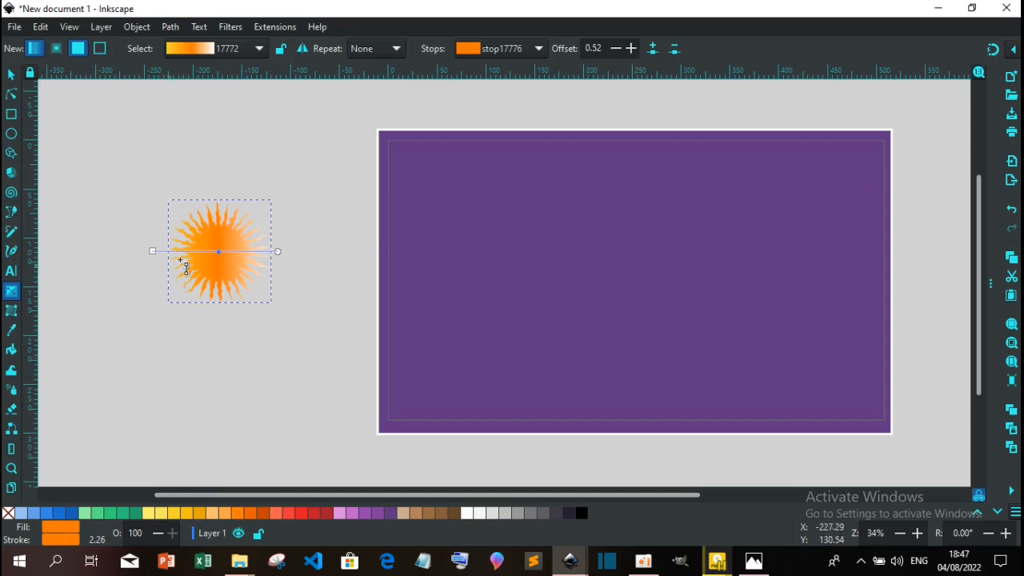
pyautogui.moveTo(215, 252); pyautogui.dragTo(187, 260)
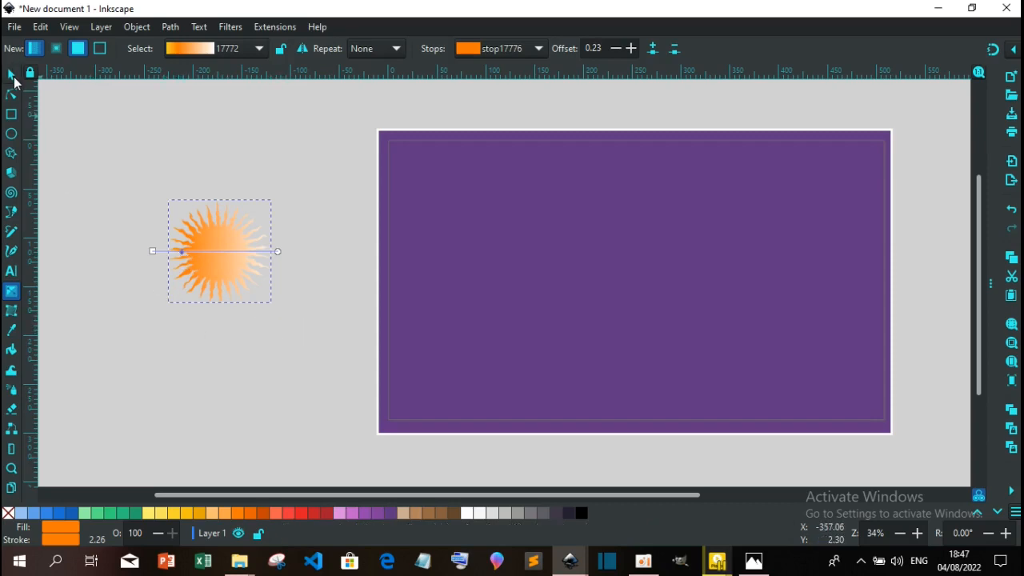
pyautogui.click(12, 76)
pyautogui.click(174, 375)
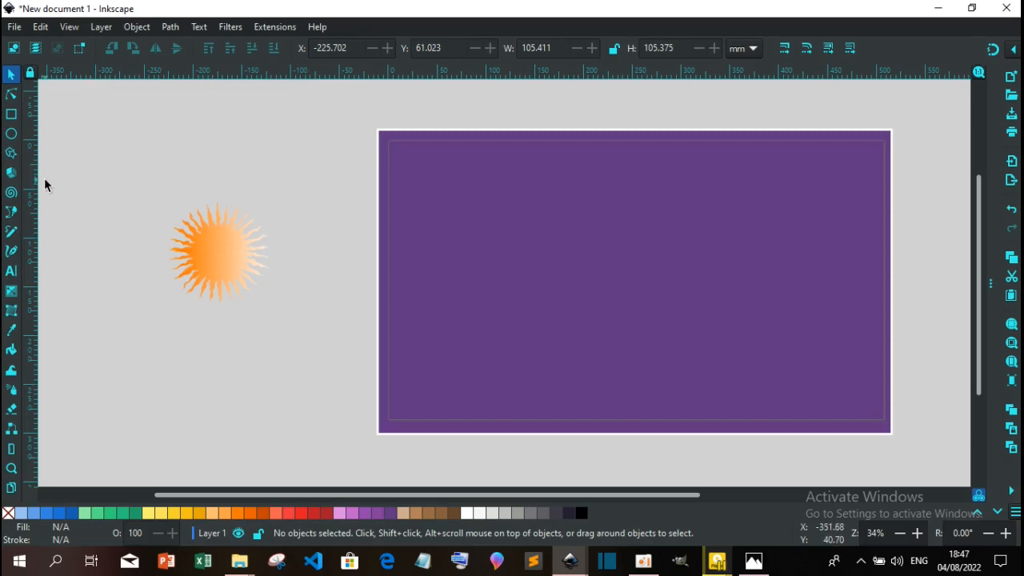
# - Add the text "fur" in Tw Cen MT Bold on the purple background
pyautogui.click(11, 272)
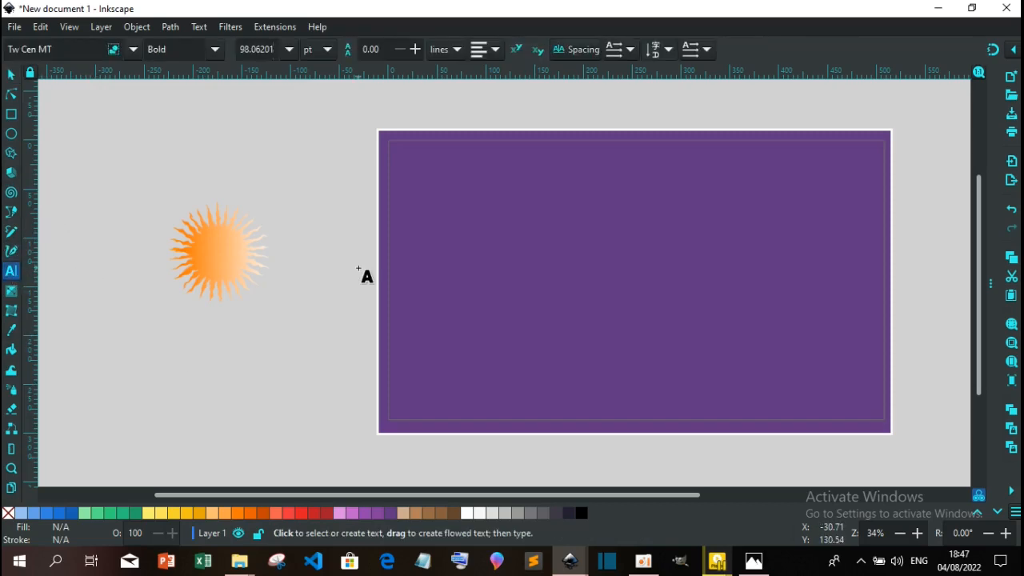
pyautogui.click(506, 276)
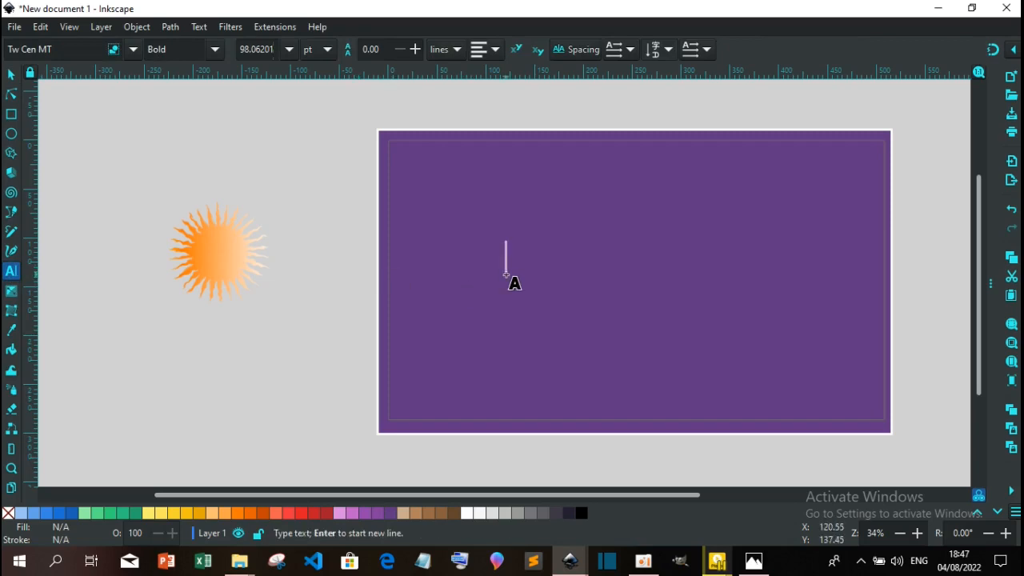
pyautogui.write('fu')
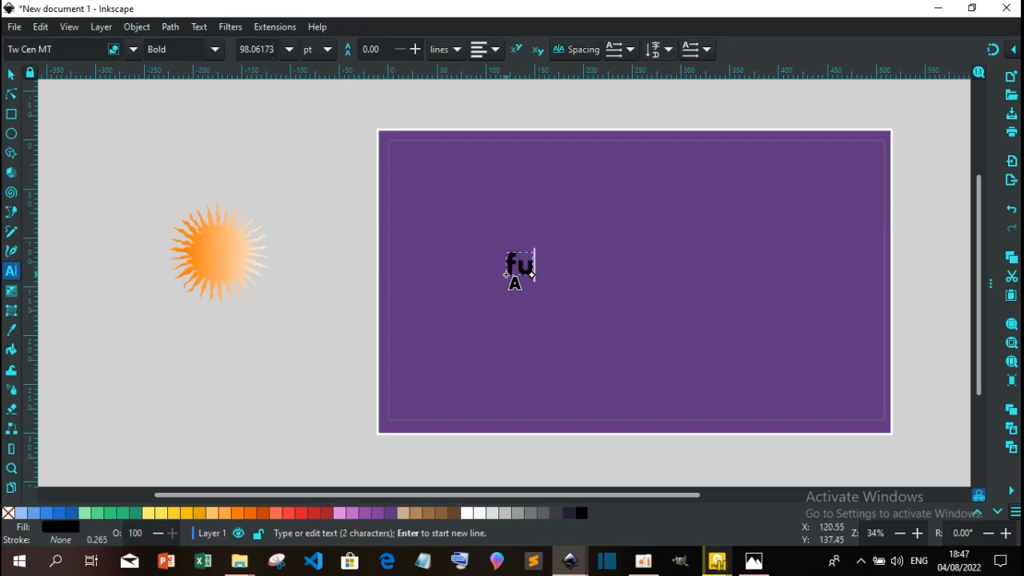
pyautogui.write('re')
pyautogui.press('BackSpace')
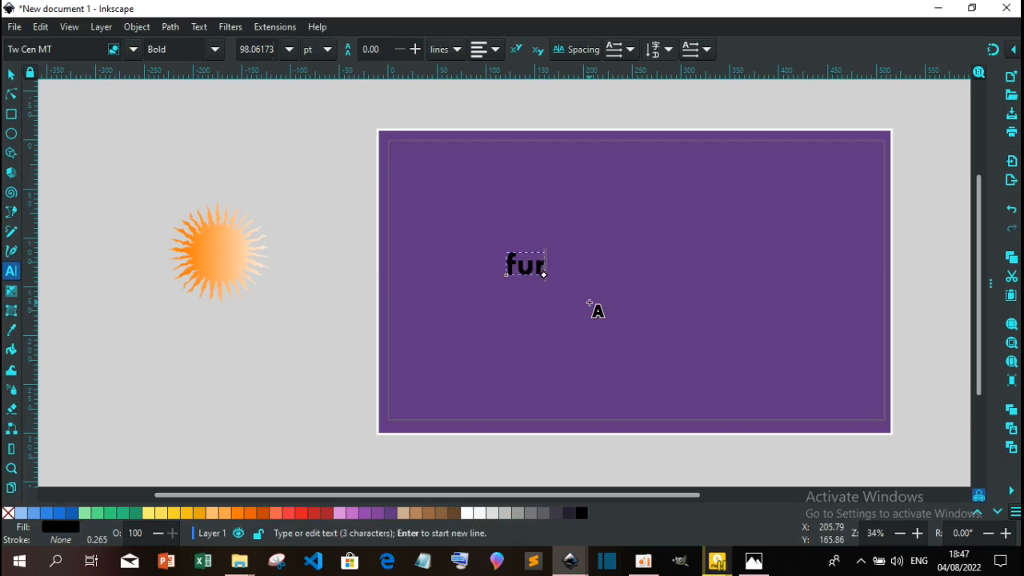
# - Enlarge the text to about 307 by 199 mm and centre it on the purple background
pyautogui.click(10, 77)
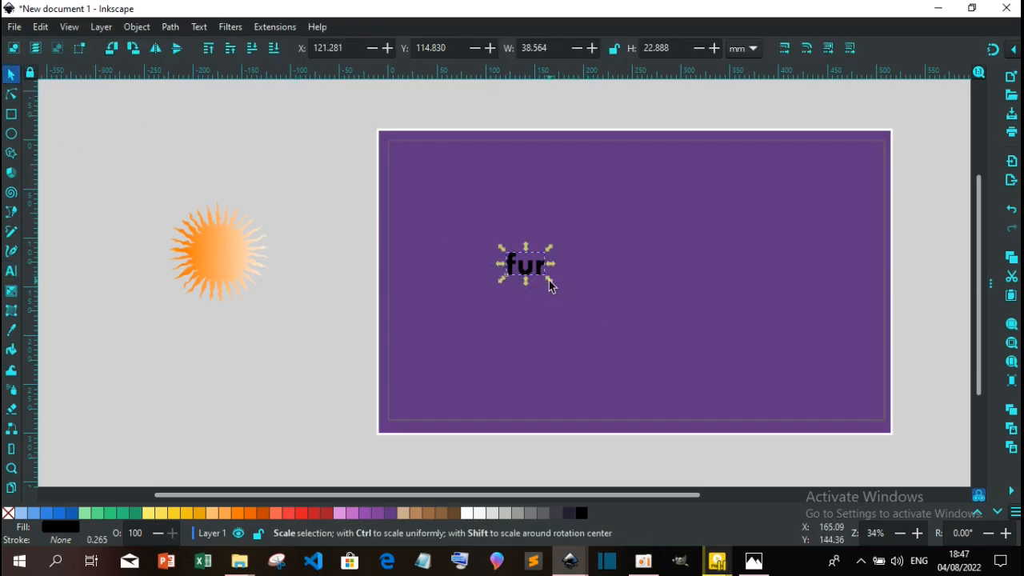
pyautogui.moveTo(550, 285); pyautogui.dragTo(735, 400)
pyautogui.moveTo(637, 334); pyautogui.dragTo(621, 286)
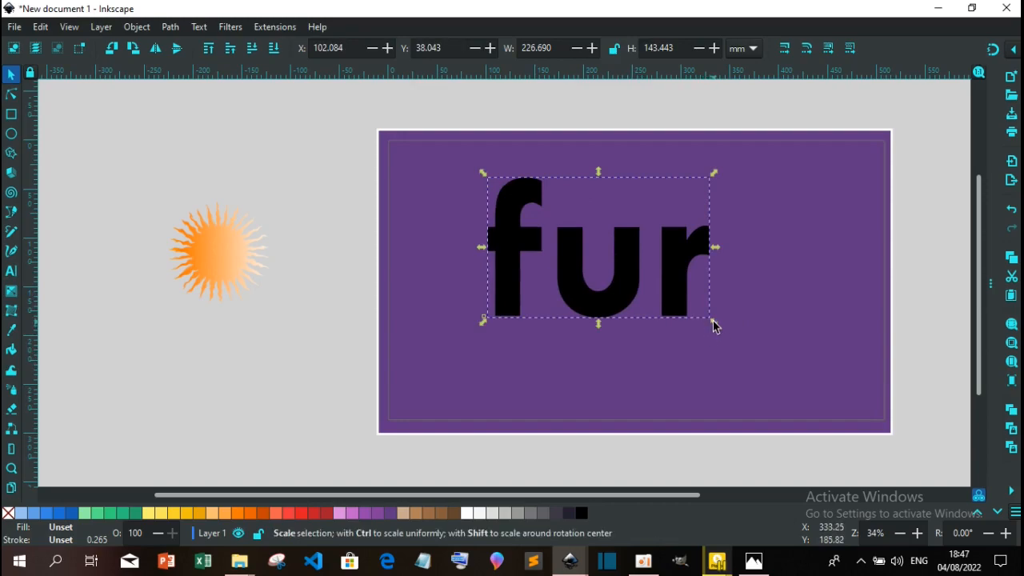
pyautogui.moveTo(713, 320); pyautogui.dragTo(801, 384)
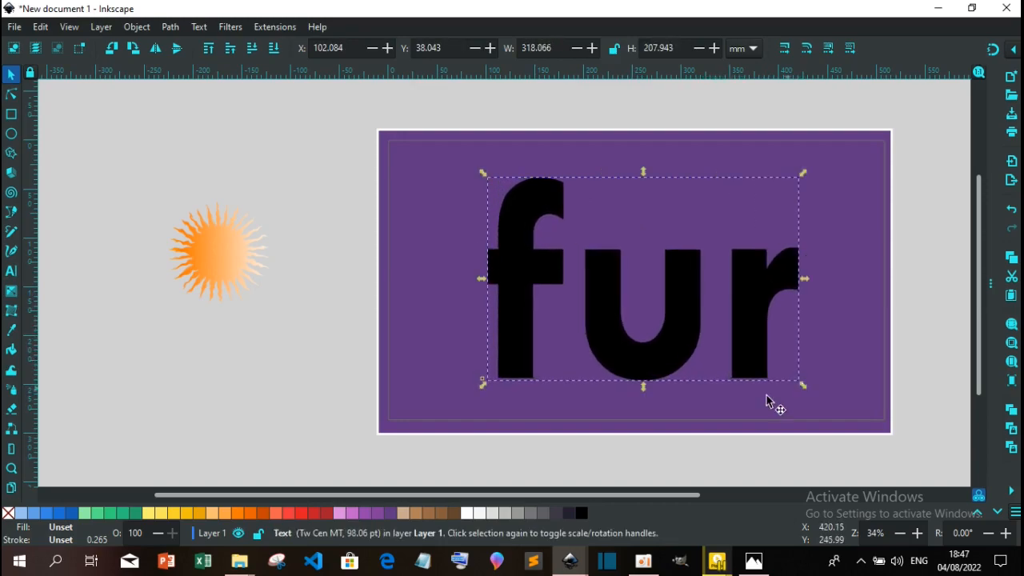
pyautogui.moveTo(535, 495); pyautogui.dragTo(601, 500)
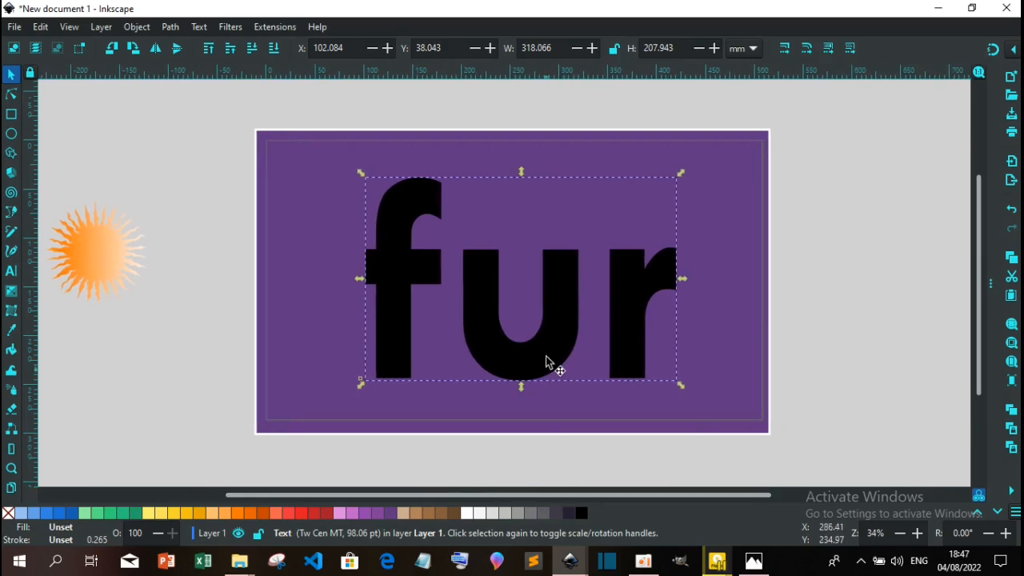
pyautogui.moveTo(543, 355); pyautogui.dragTo(543, 334)
pyautogui.moveTo(678, 363); pyautogui.dragTo(670, 360)
pyautogui.moveTo(557, 298); pyautogui.dragTo(560, 315)
pyautogui.click(212, 294)
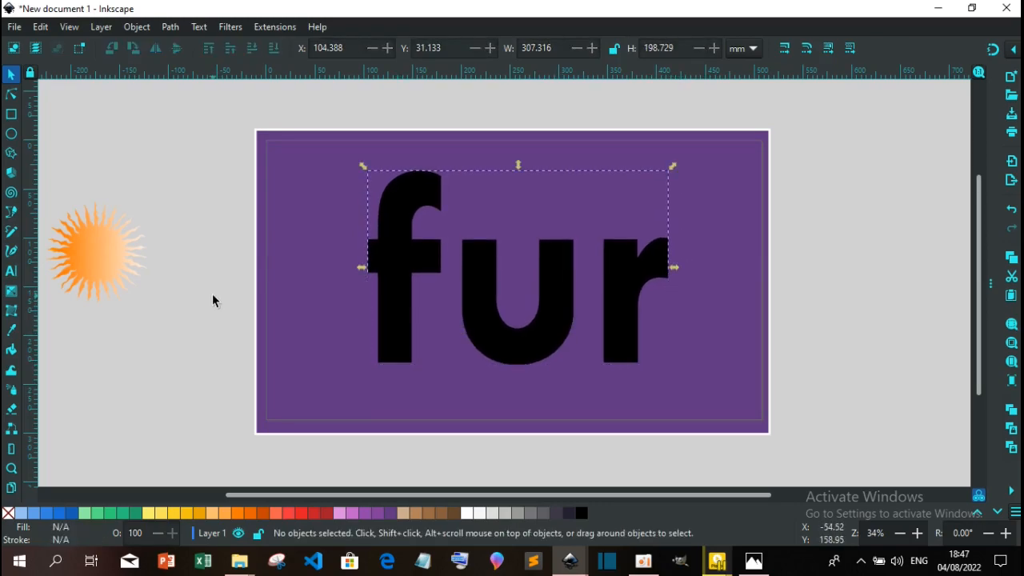
# - Replace the lowercase f with a capital F so the text reads "Fur"
pyautogui.click(120, 258)
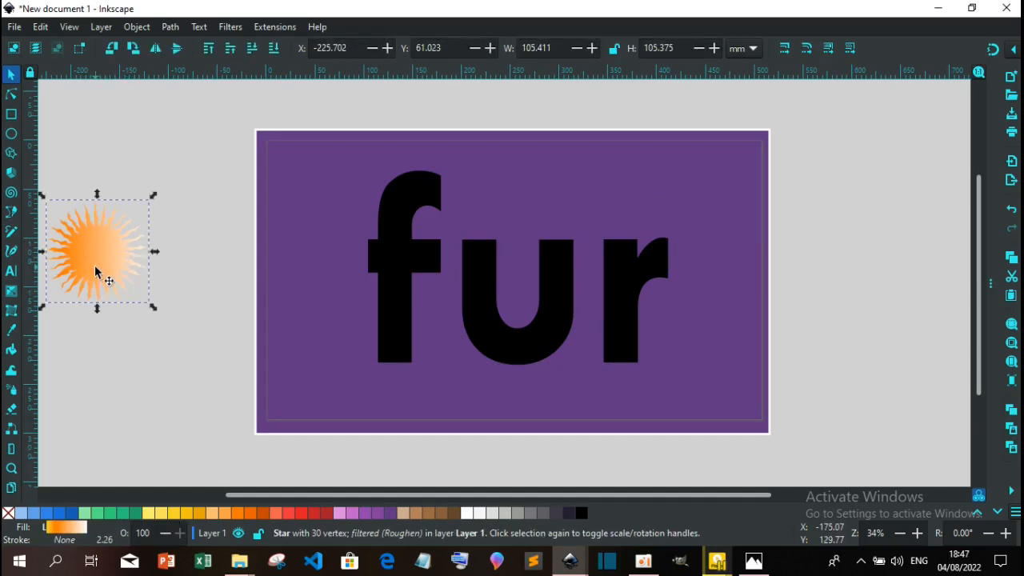
pyautogui.click(16, 395)
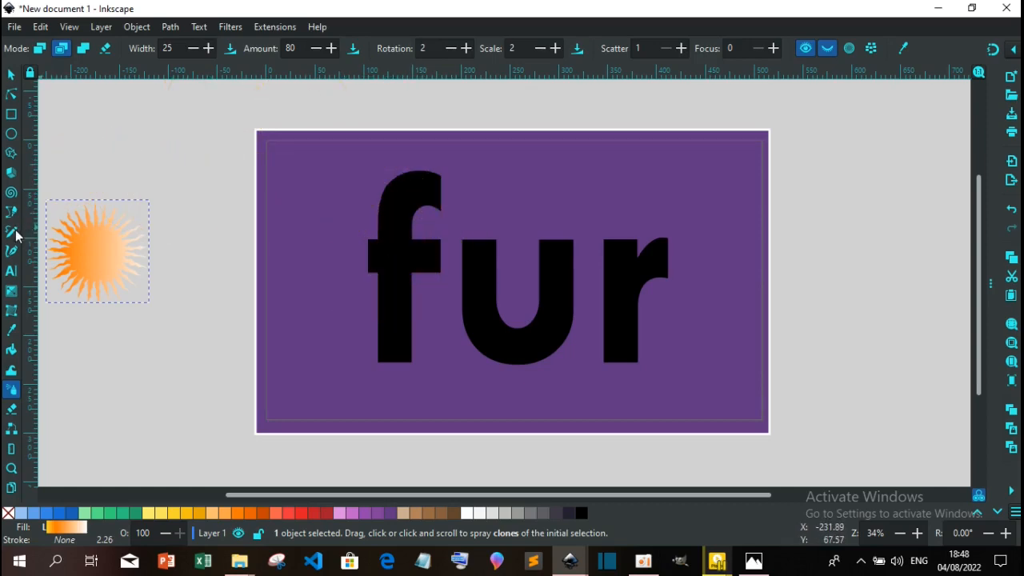
pyautogui.click(13, 271)
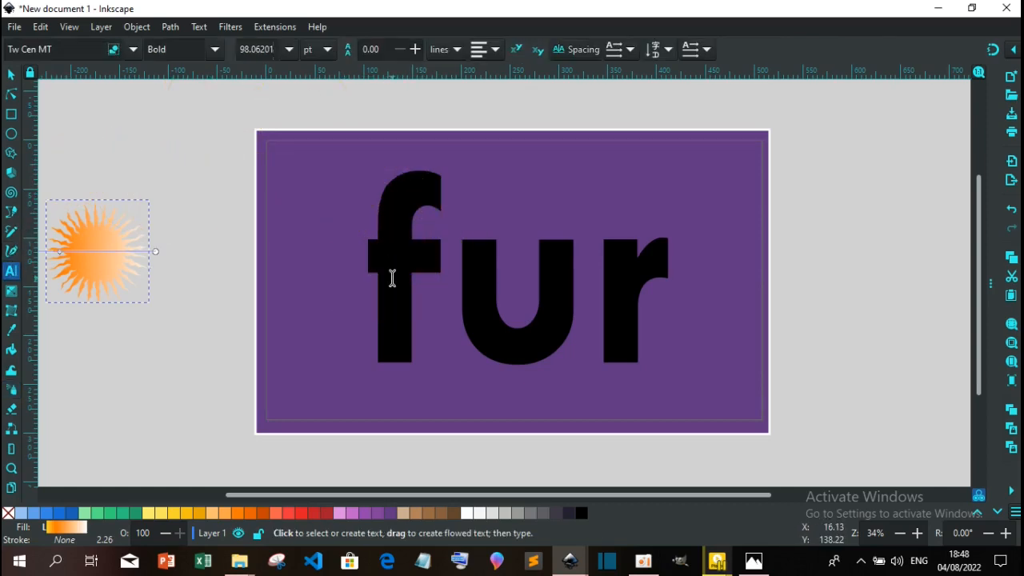
pyautogui.click(453, 290)
pyautogui.press('BackSpace')
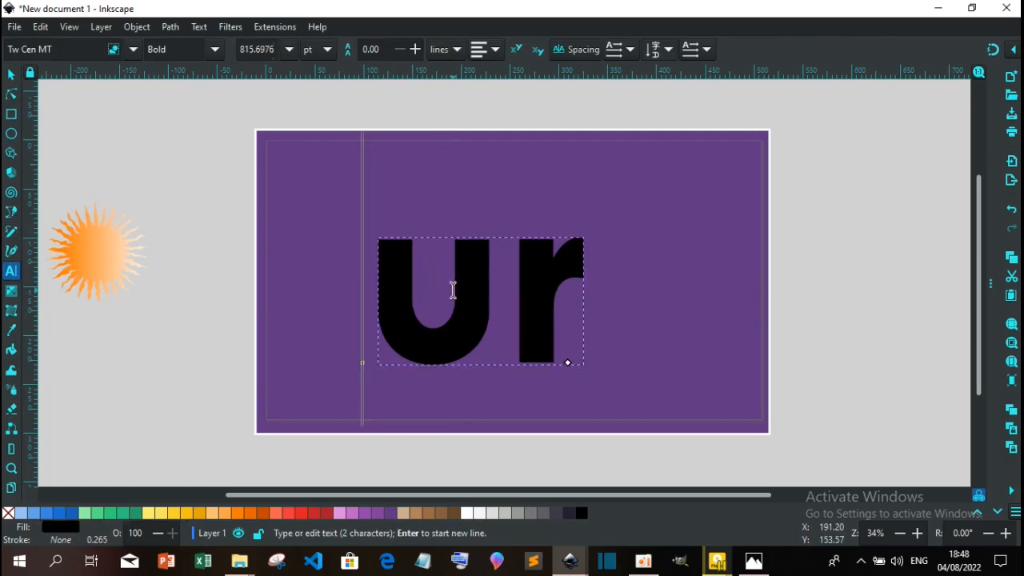
pyautogui.write('F')
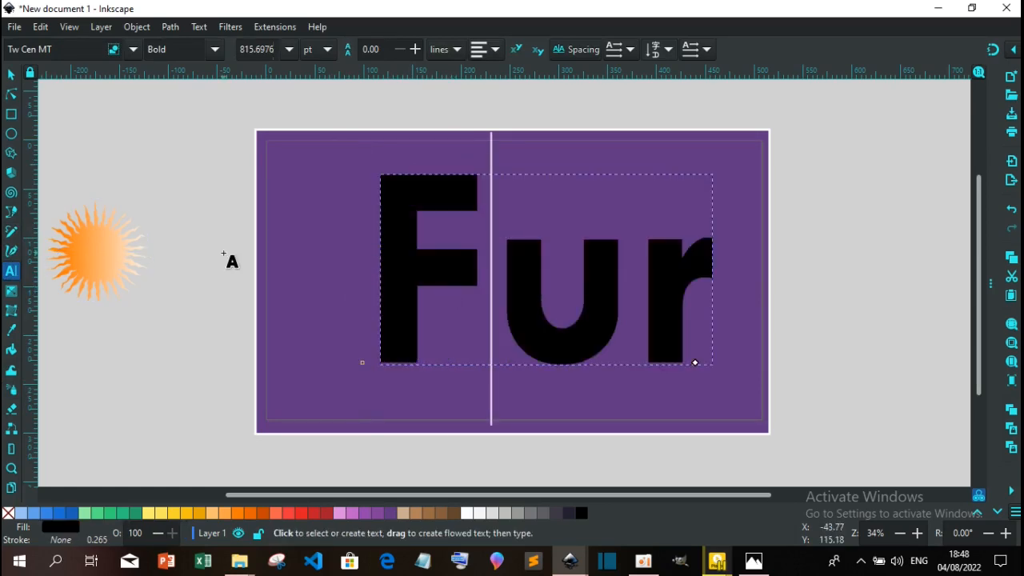
# - Select the orange star as the source object and activate the Spray tool in clone mode
pyautogui.click(12, 153)
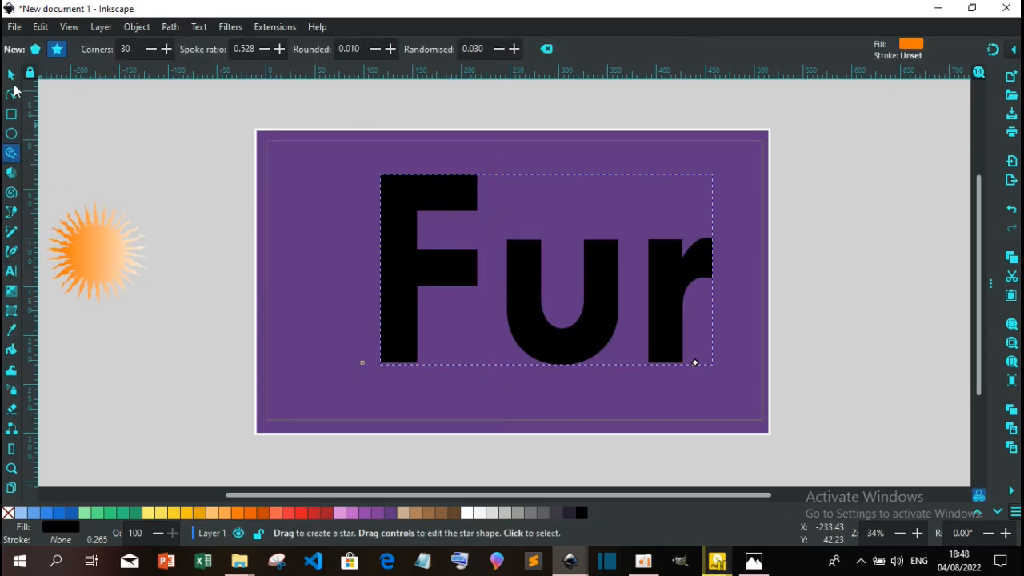
pyautogui.click(11, 74)
pyautogui.click(114, 276)
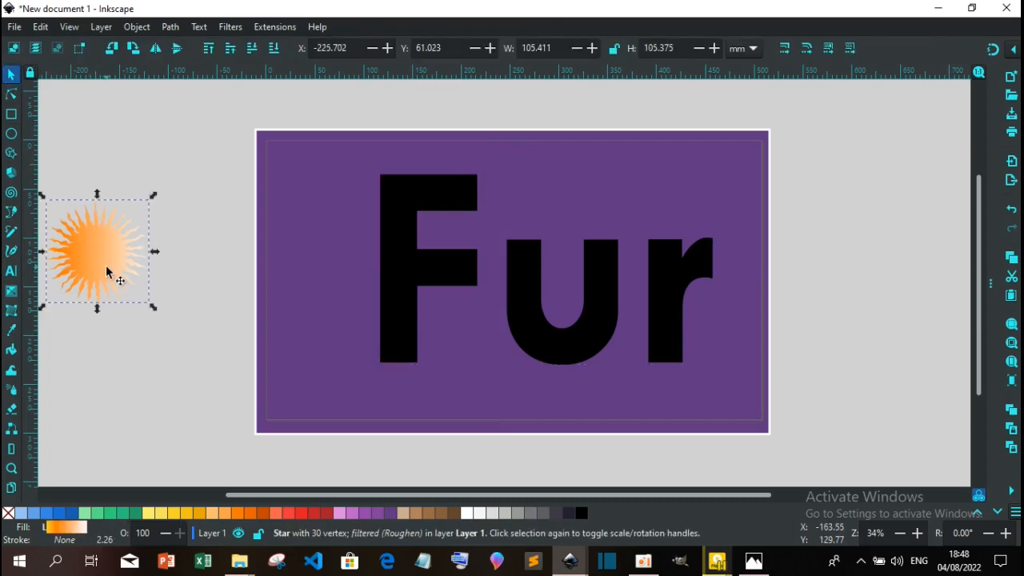
pyautogui.click(12, 391)
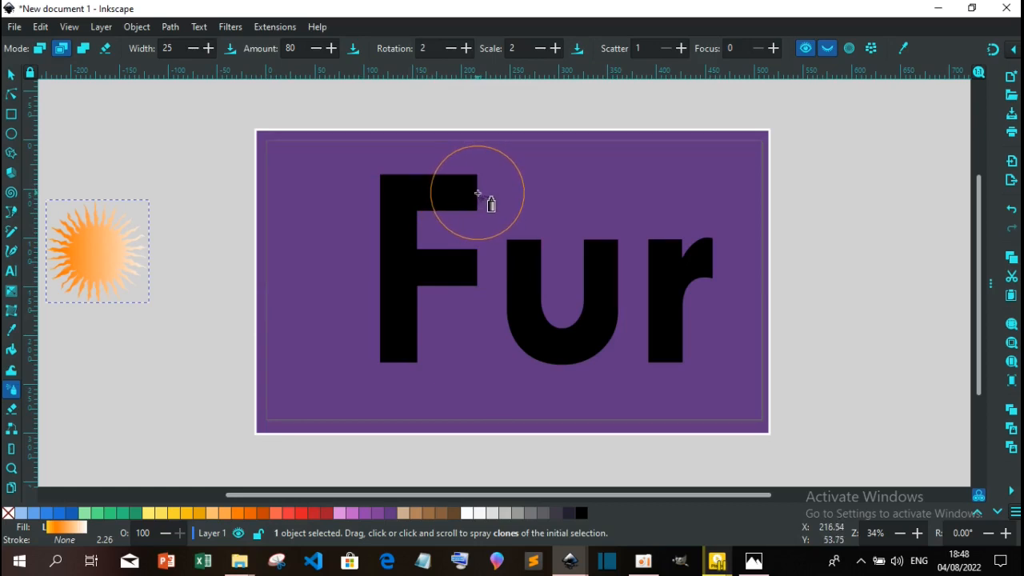
# - Try spraying star clones along the letter F with a spray width of 25, and undo the strokes
pyautogui.moveTo(477, 193)
pyautogui.mouseDown()
pyautogui.moveTo(374, 194)
pyautogui.moveTo(387, 196)
pyautogui.moveTo(390, 216)
pyautogui.moveTo(387, 356)
pyautogui.mouseUp()
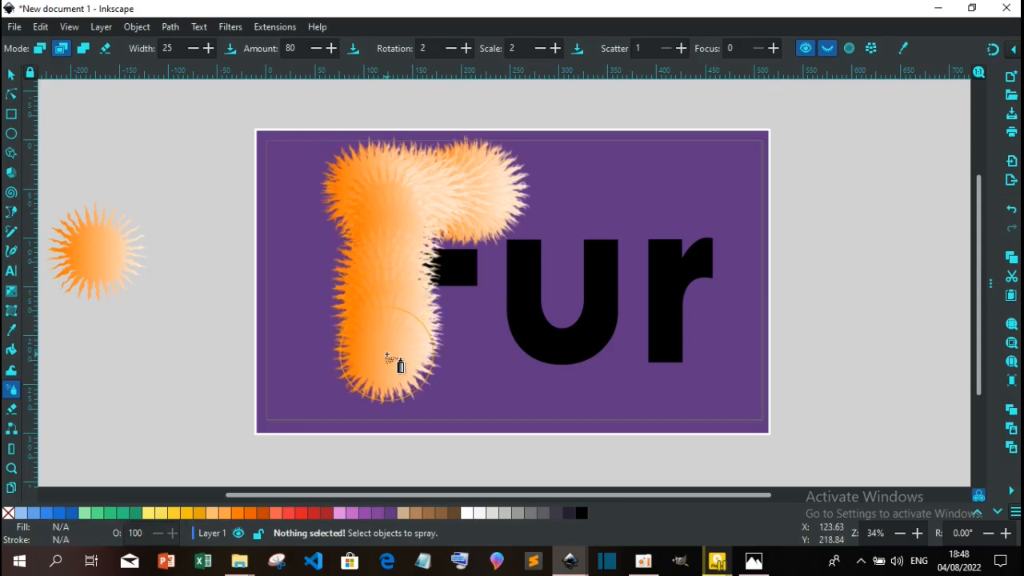
pyautogui.moveTo(420, 267); pyautogui.dragTo(471, 268)
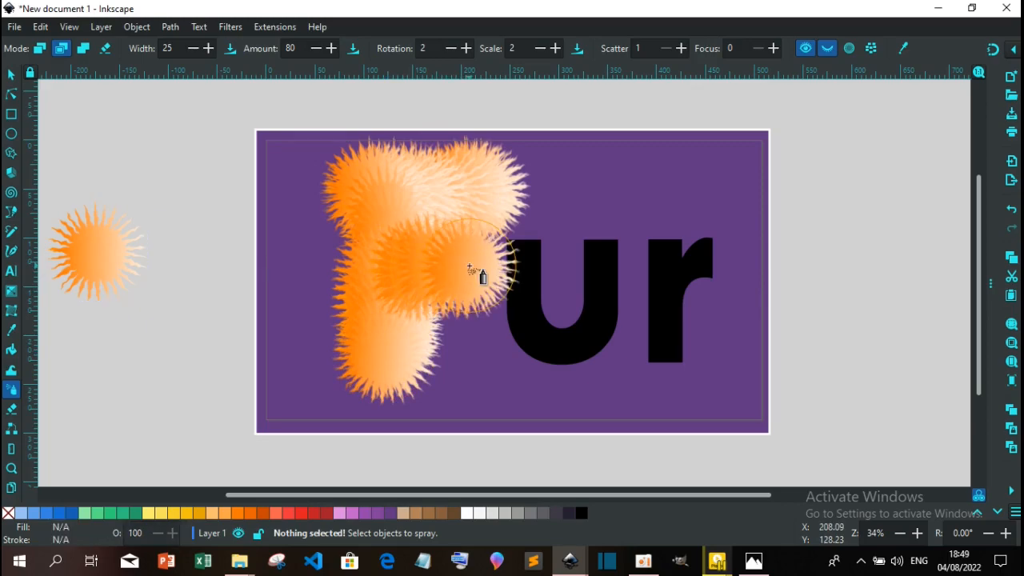
pyautogui.hotkey('ctrl', 'z')
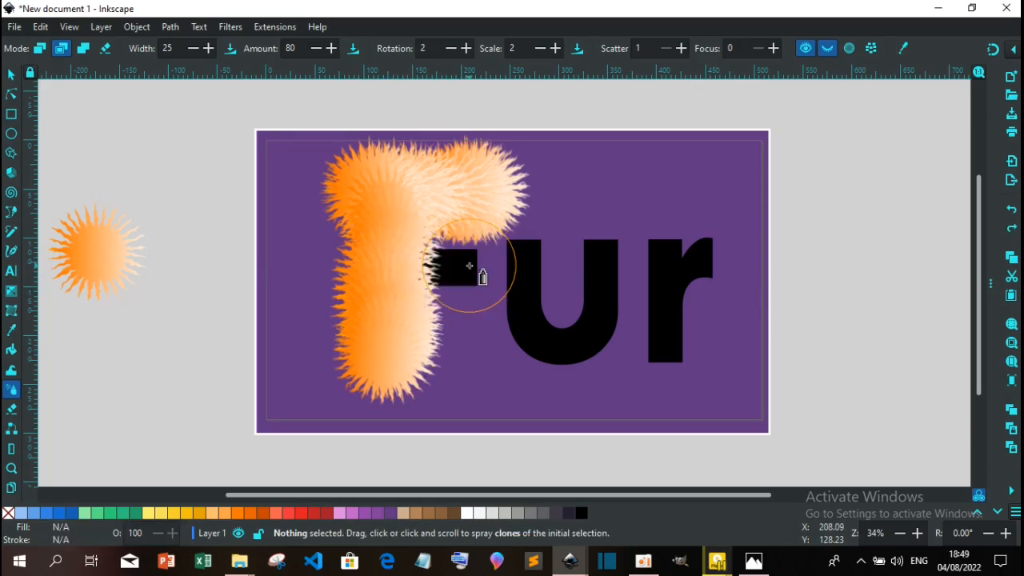
pyautogui.hotkey('ctrl', 'z')
pyautogui.hotkey('ctrl', 'z')
pyautogui.hotkey('ctrl', 'z')
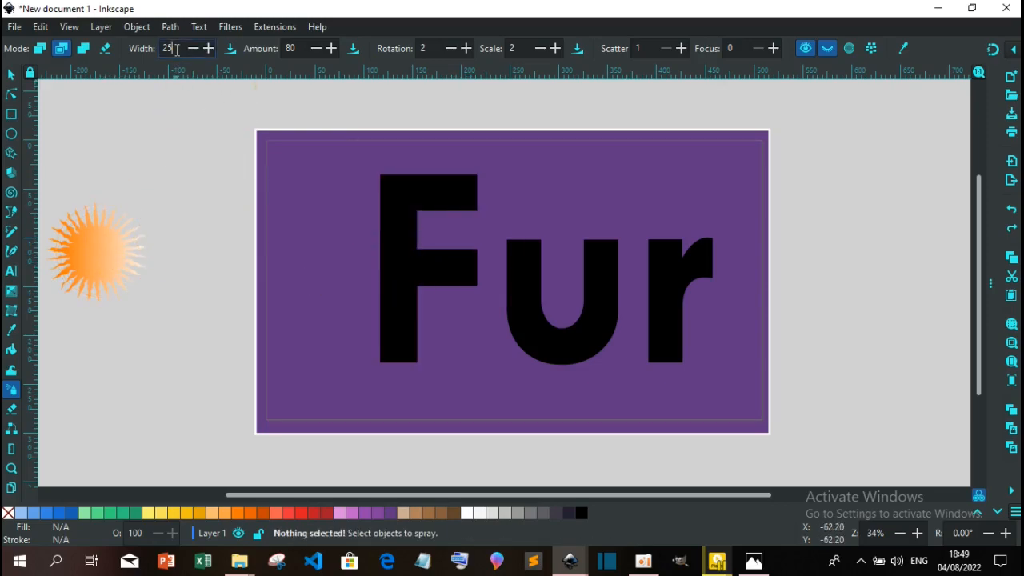
# - Try a spray width of 17 along the F's top bar, and undo the stroke
pyautogui.write('17')
pyautogui.press('Return')
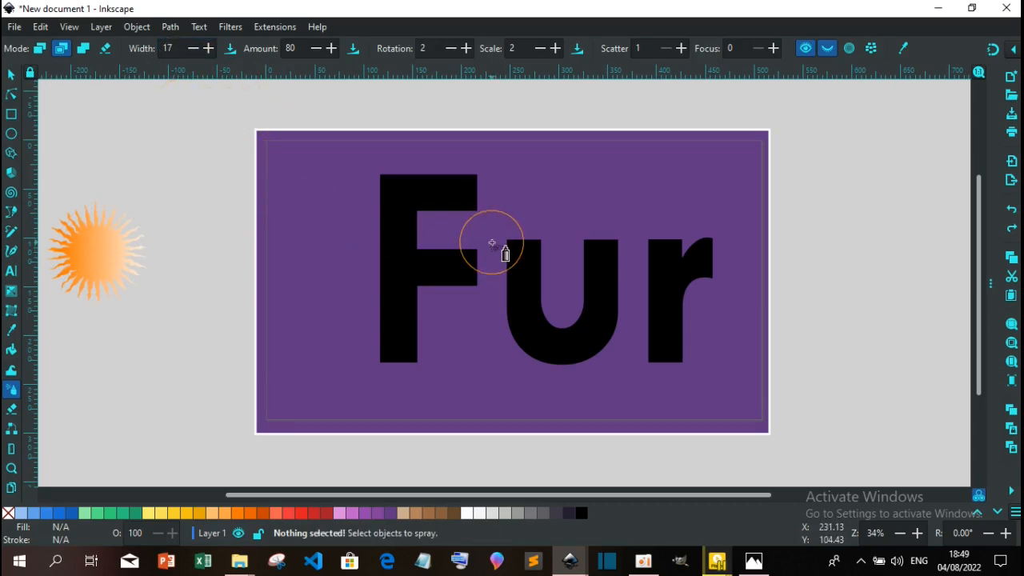
pyautogui.moveTo(486, 194); pyautogui.dragTo(381, 191)
pyautogui.hotkey('ctrl', 'z')
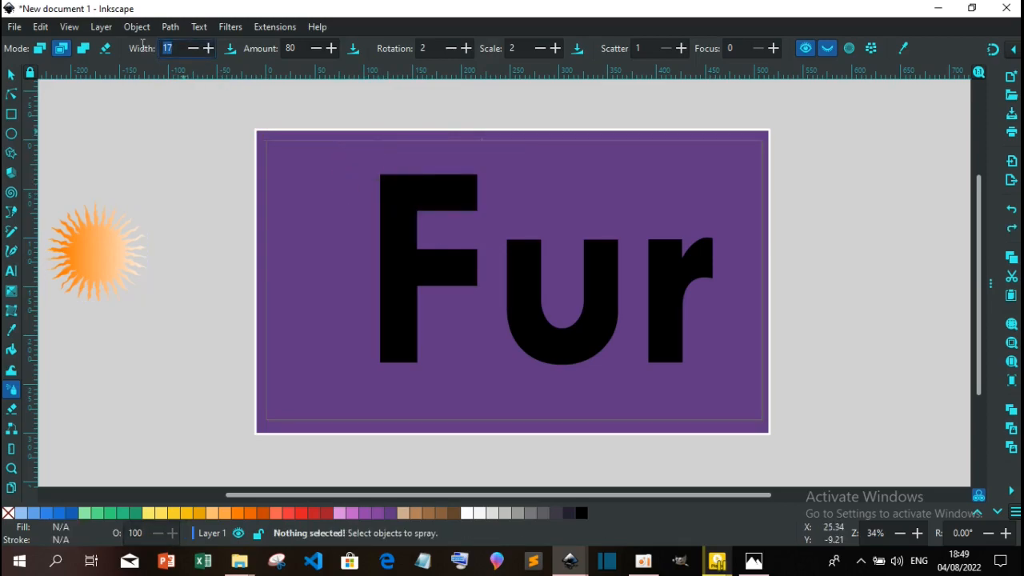
# - Set the spray width to 10 and spray star clones along the top bar and stem of the F
pyautogui.press('Return')
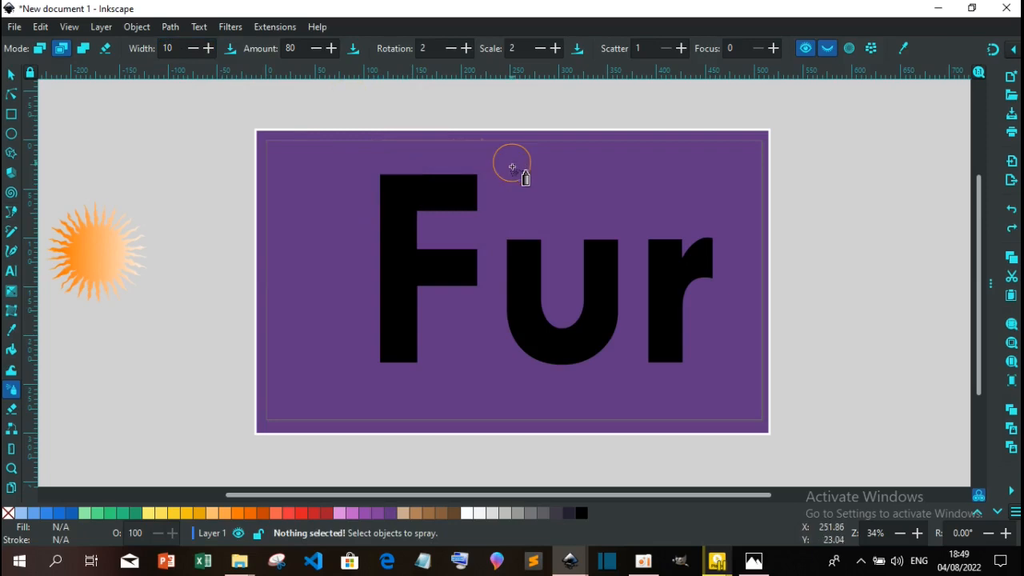
pyautogui.moveTo(486, 192)
pyautogui.mouseDown()
pyautogui.moveTo(376, 192)
pyautogui.moveTo(397, 347)
pyautogui.mouseUp()
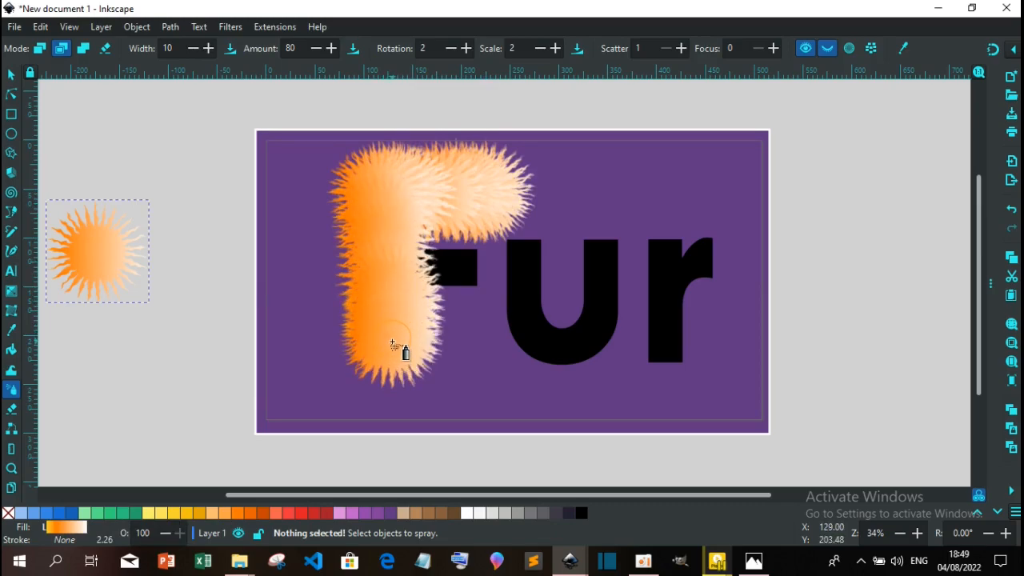
pyautogui.press('Escape')
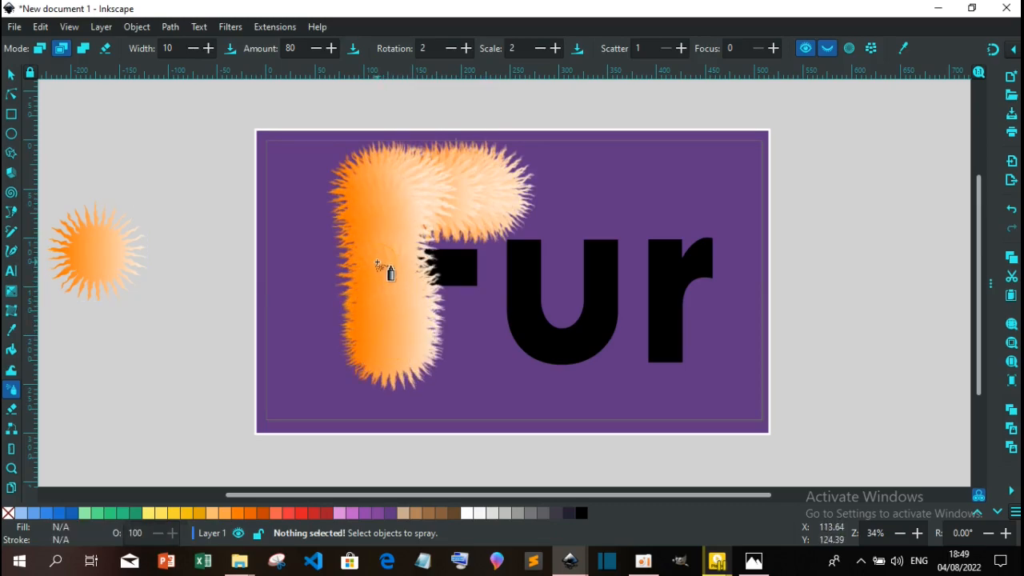
# - Try spraying star clones along the F's middle bar, and undo all the sprayed strokes on the letter
pyautogui.moveTo(378, 261); pyautogui.dragTo(451, 263)
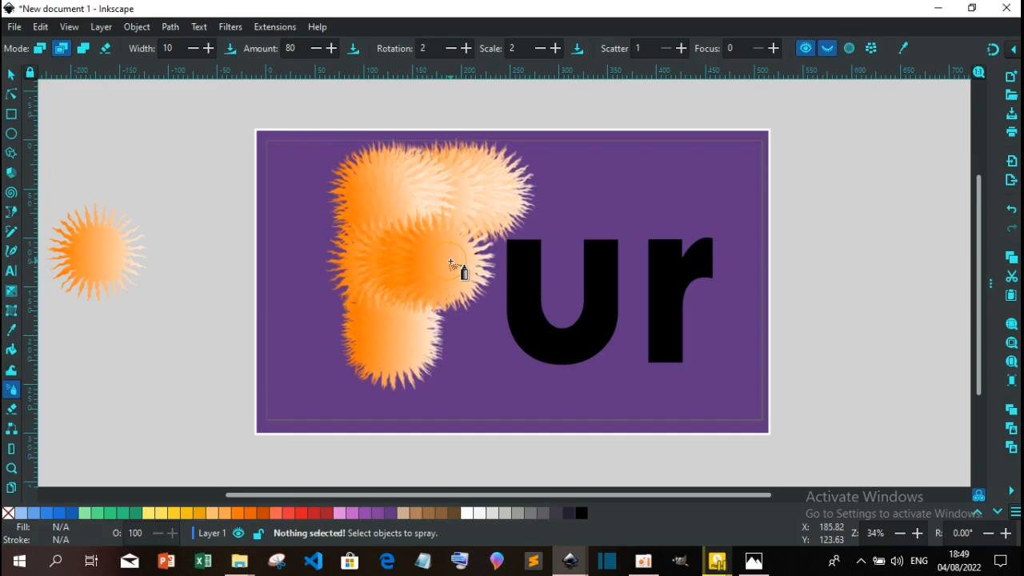
pyautogui.hotkey('ctrl', 'z')
pyautogui.hotkey('ctrl', 'z')
pyautogui.hotkey('ctrl', 'z')
pyautogui.hotkey('ctrl', 'z')
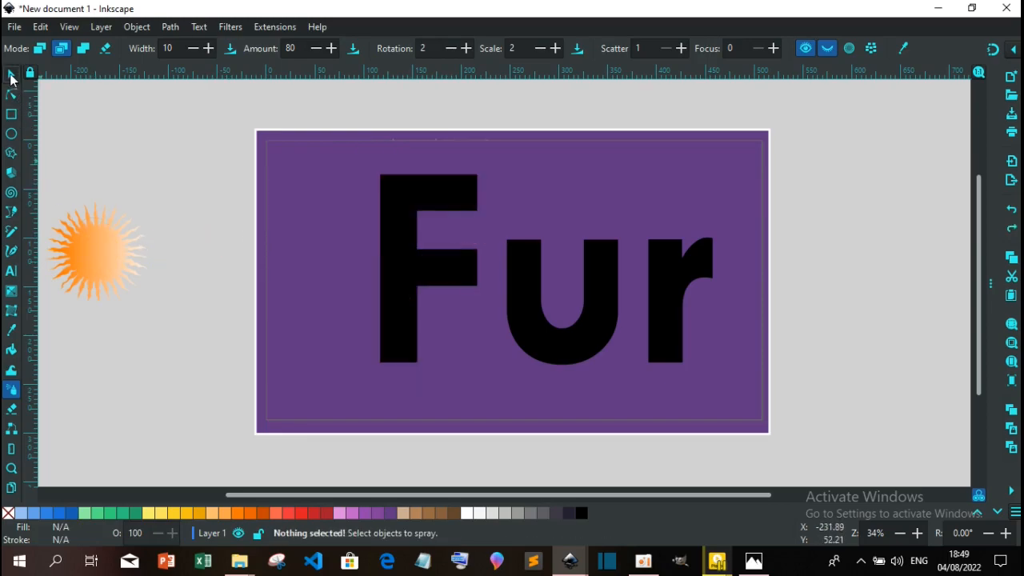
# - Scale the orange source star down proportionally to about 57 mm wide
pyautogui.click(11, 75)
pyautogui.click(130, 263)
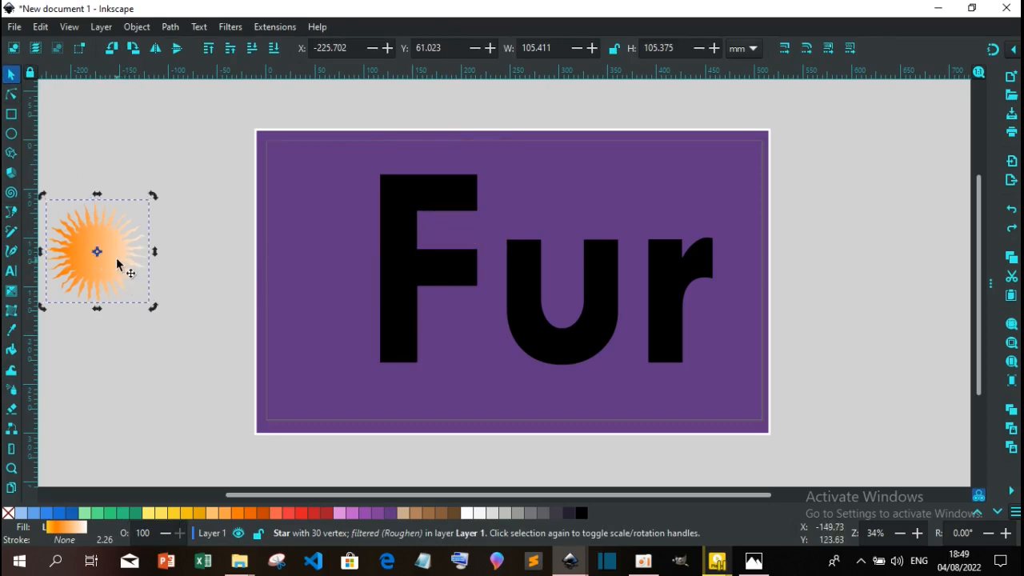
pyautogui.moveTo(154, 306); pyautogui.dragTo(107, 260)
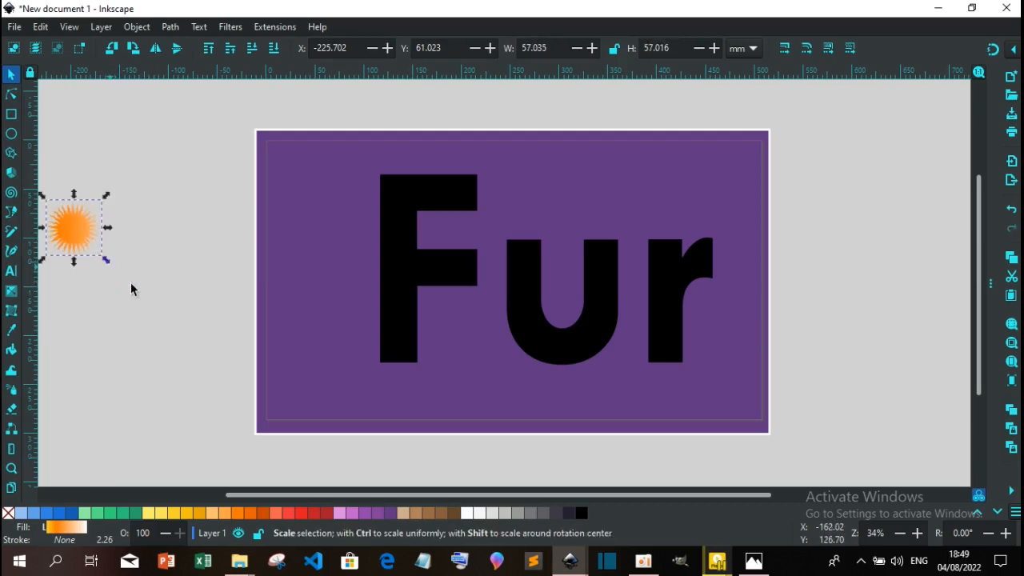
# - Shorten the star's linear gradient so it runs horizontally from the star's left edge to its right edge
pyautogui.click(12, 291)
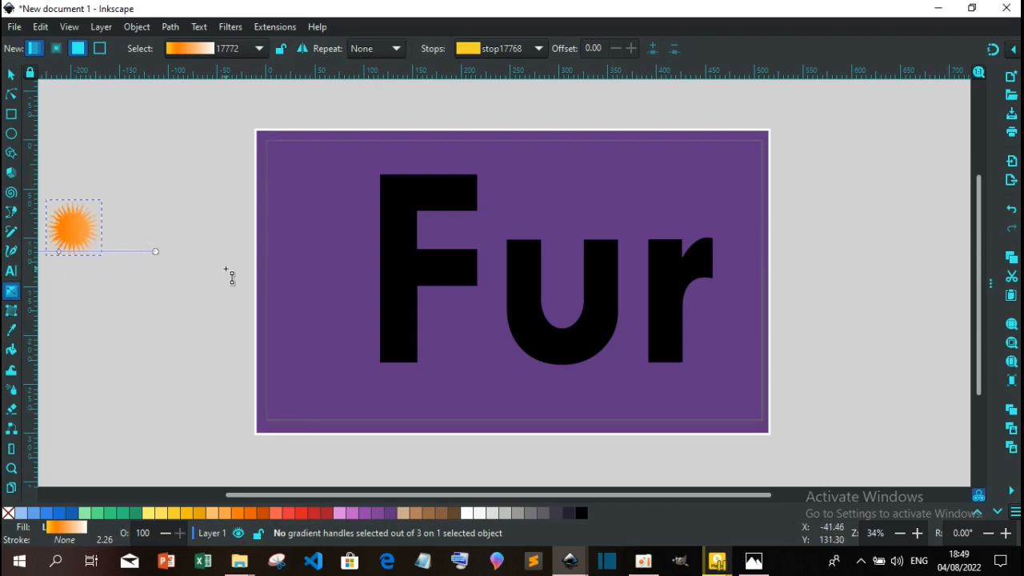
pyautogui.moveTo(321, 498); pyautogui.dragTo(276, 495)
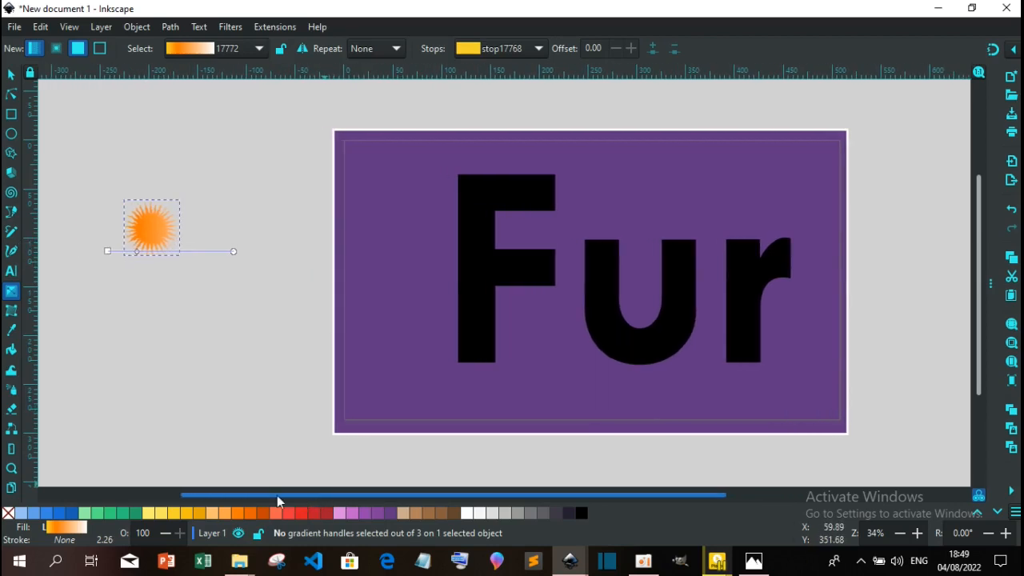
pyautogui.moveTo(107, 251); pyautogui.dragTo(126, 223)
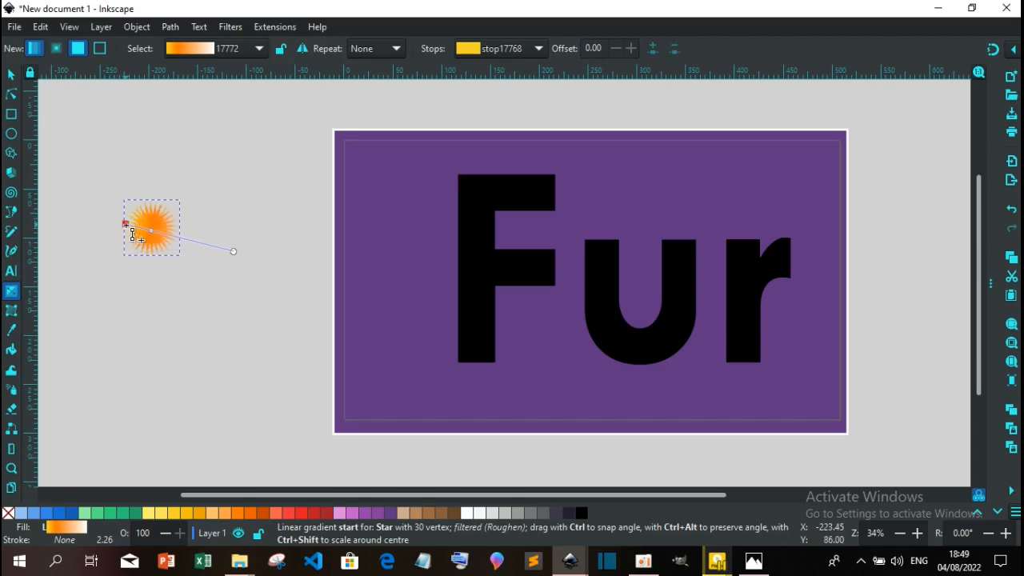
pyautogui.click(128, 225)
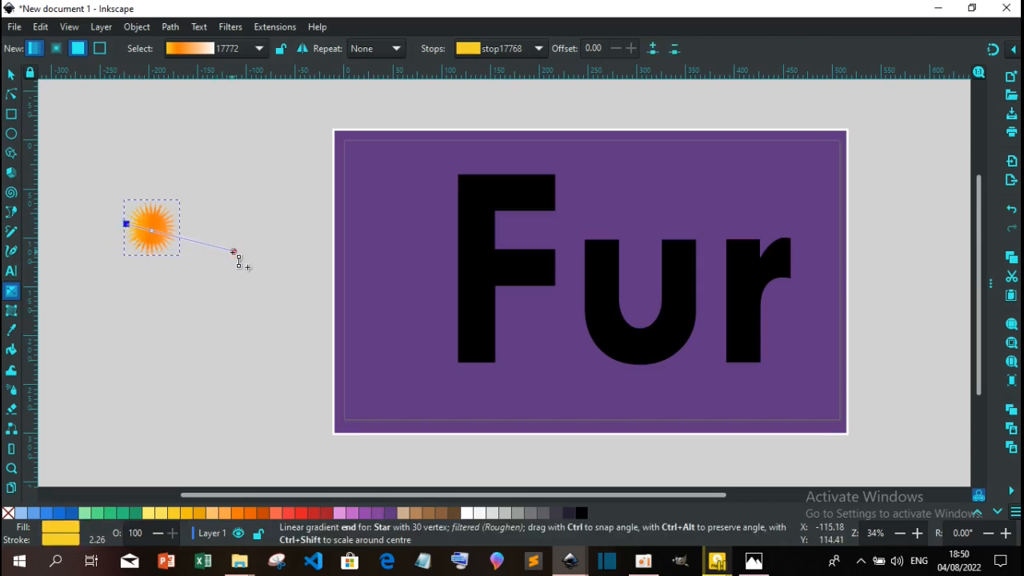
pyautogui.moveTo(233, 251); pyautogui.dragTo(180, 225)
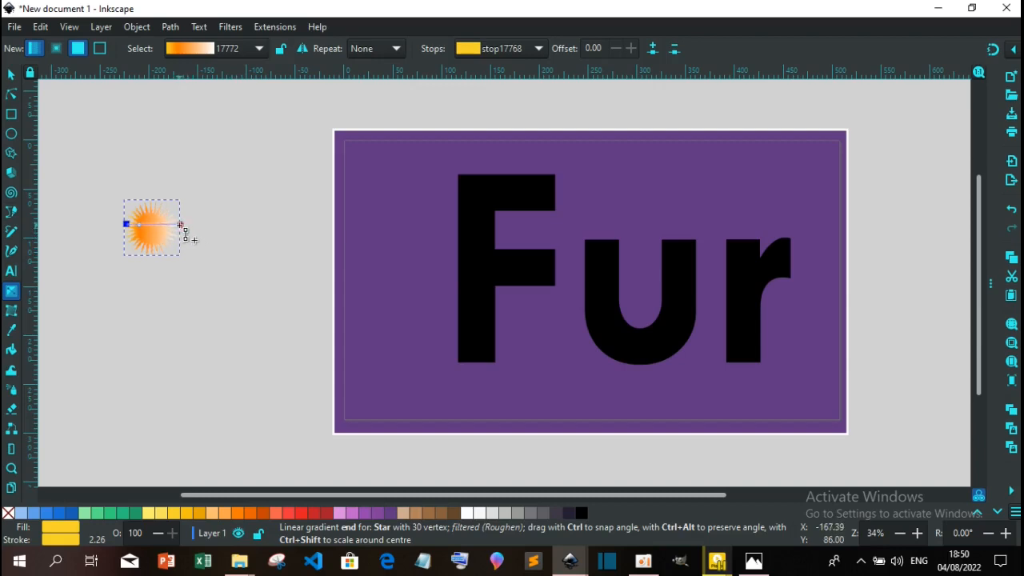
pyautogui.click(181, 225)
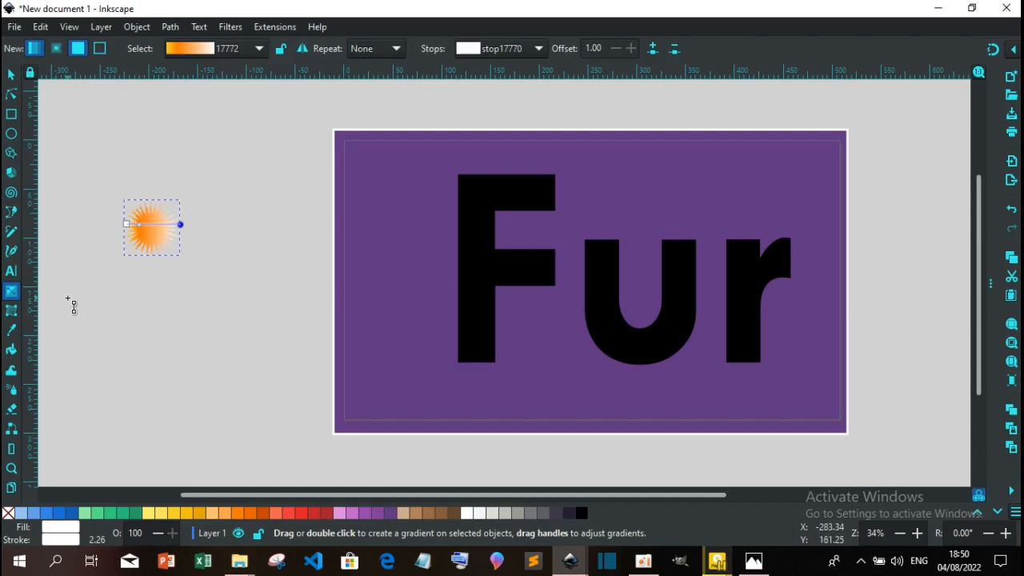
# - Spray clones of the smaller star along the top bar, stem and middle bar of the F
pyautogui.click(11, 390)
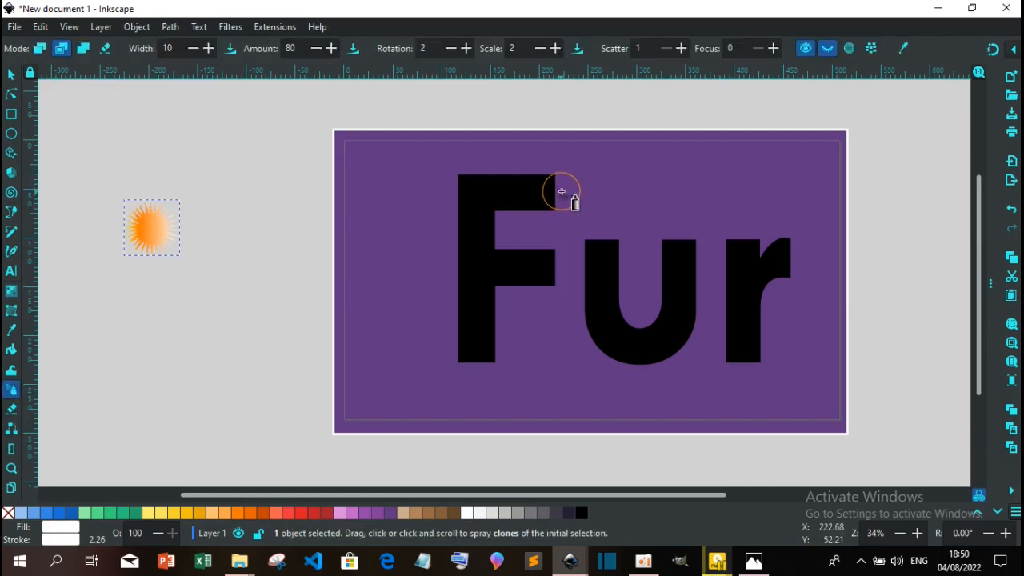
pyautogui.moveTo(561, 192)
pyautogui.mouseDown()
pyautogui.moveTo(464, 195)
pyautogui.moveTo(477, 366)
pyautogui.mouseUp()
pyautogui.press('Escape')
pyautogui.press('Escape')
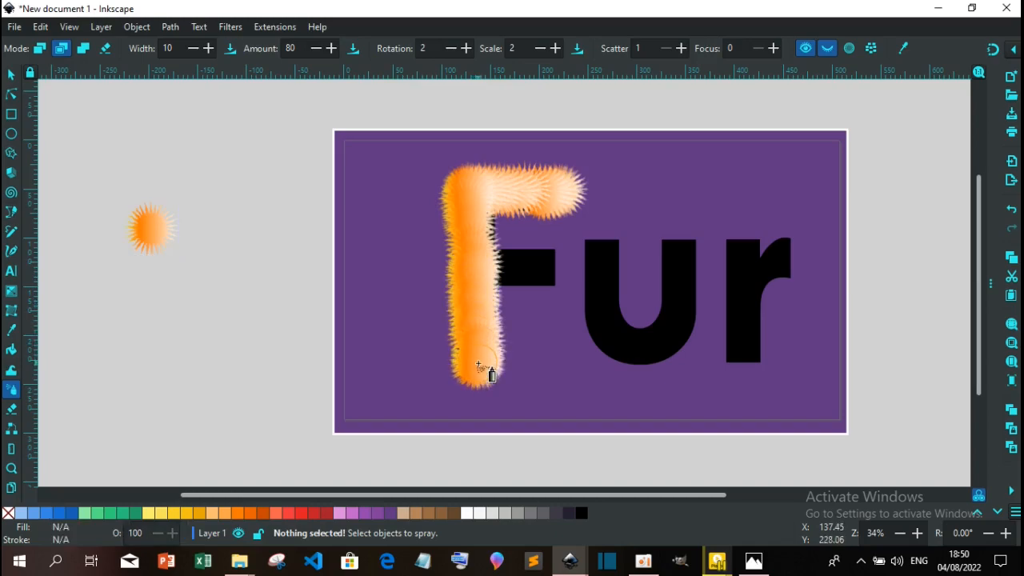
pyautogui.moveTo(480, 274); pyautogui.dragTo(548, 274)
pyautogui.press('Escape')
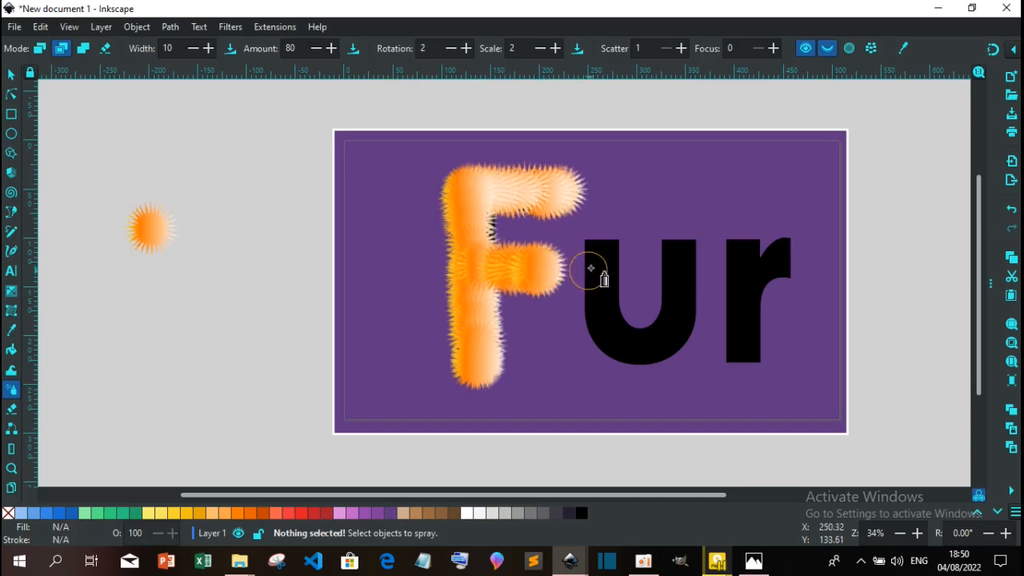
# - Spray star clones along the U-shaped curve of the u and along the stem and arm of the r
pyautogui.moveTo(601, 236)
pyautogui.mouseDown()
pyautogui.moveTo(609, 328)
pyautogui.moveTo(629, 347)
pyautogui.moveTo(678, 338)
pyautogui.moveTo(680, 240)
pyautogui.moveTo(746, 260)
pyautogui.moveTo(749, 361)
pyautogui.mouseUp()
pyautogui.press('Escape')
pyautogui.press('Tab')
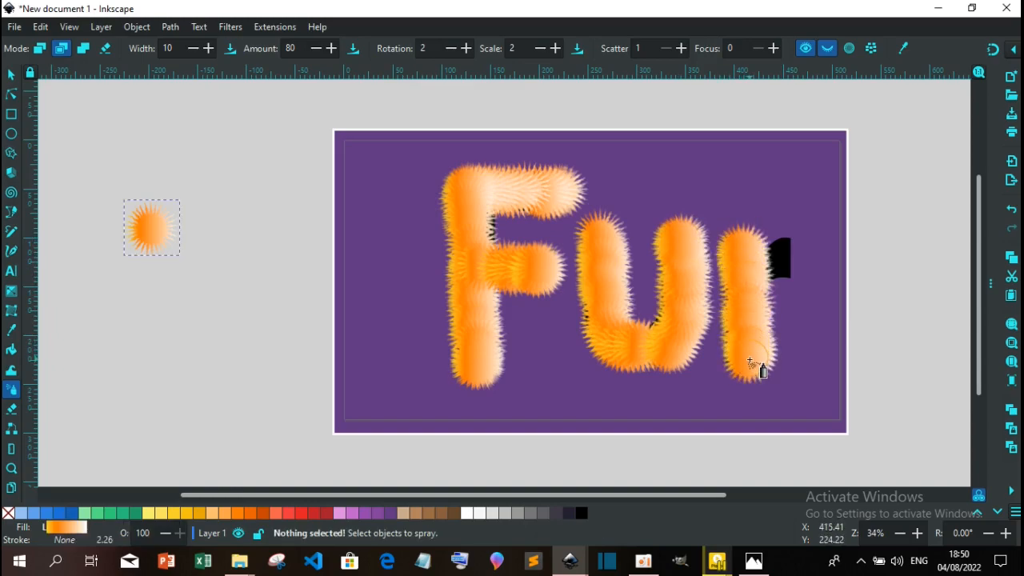
pyautogui.press('Escape')
pyautogui.press('Tab')
pyautogui.moveTo(761, 273)
pyautogui.mouseDown()
pyautogui.moveTo(773, 247)
pyautogui.moveTo(806, 246)
pyautogui.mouseUp()
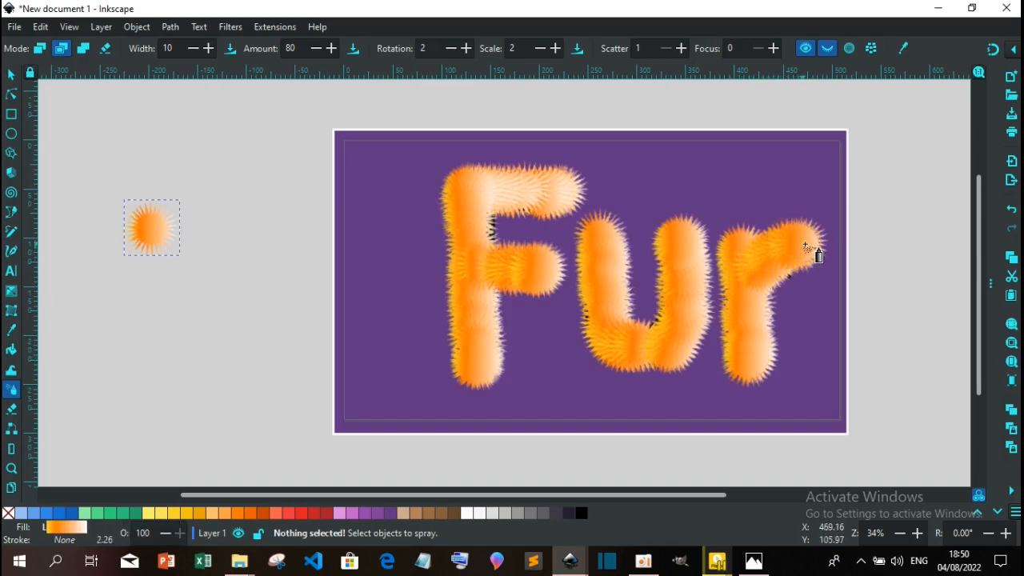
pyautogui.press('Escape')
pyautogui.click(258, 371)
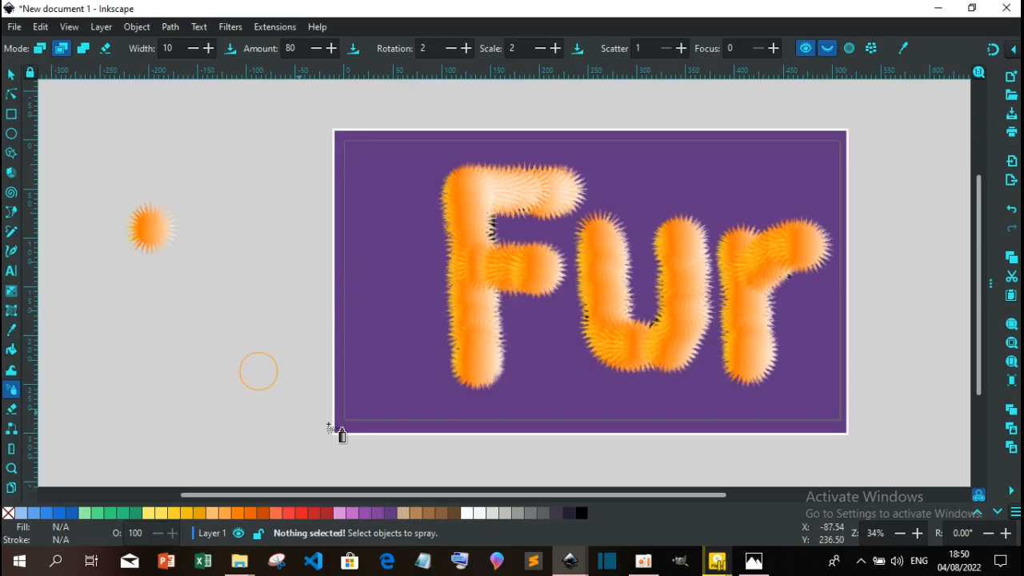
# - Examine the fur strands and letter edges of the sprayed word up close
pyautogui.moveTo(347, 492); pyautogui.dragTo(411, 494)
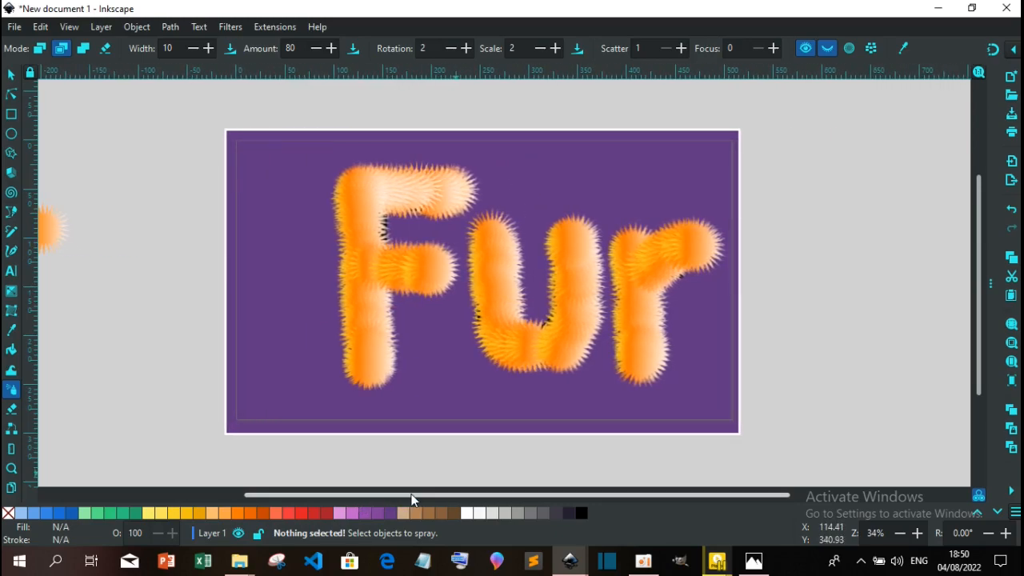
pyautogui.press('+')
pyautogui.press('+')
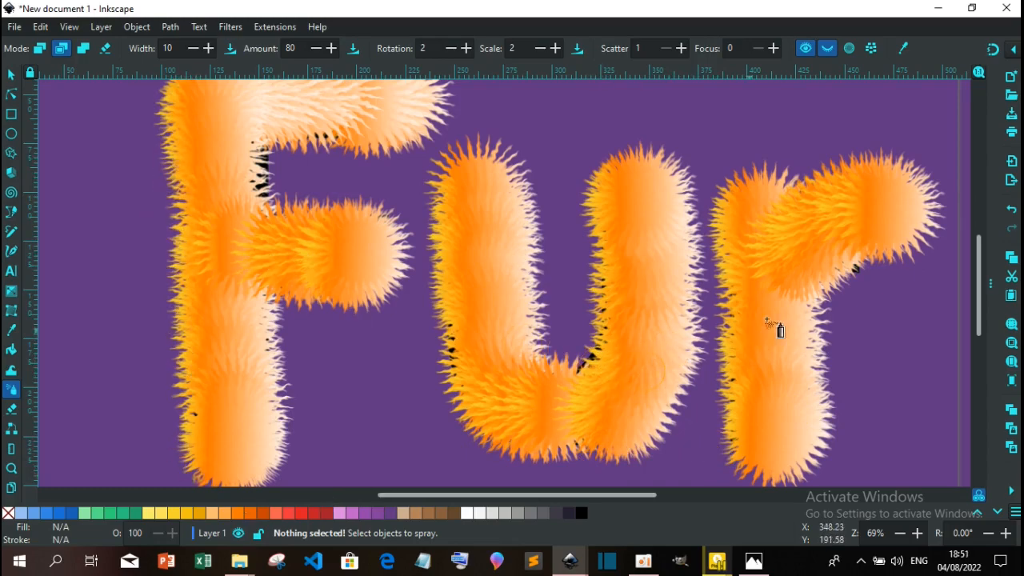
pyautogui.press('-')
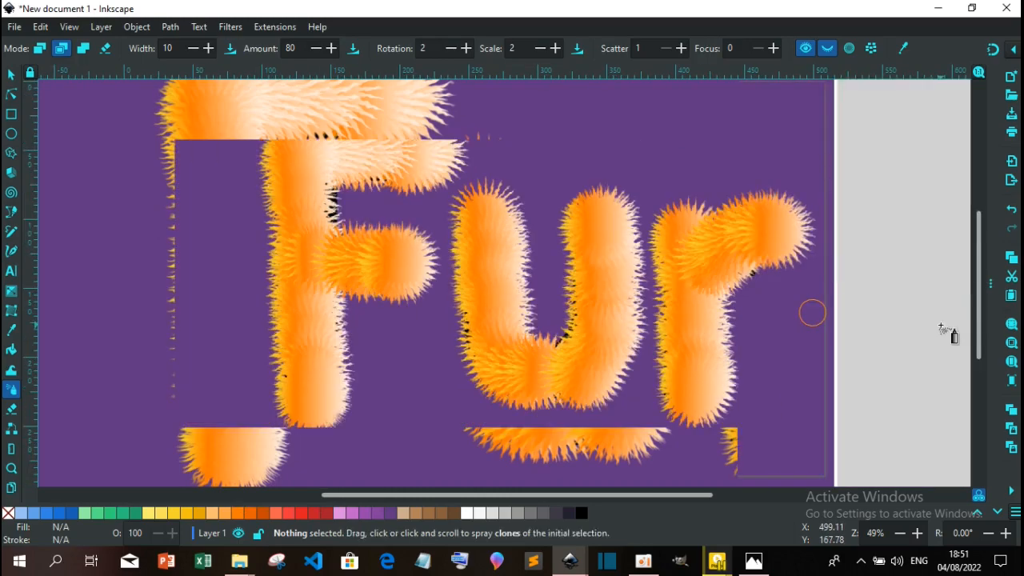
pyautogui.press('-')
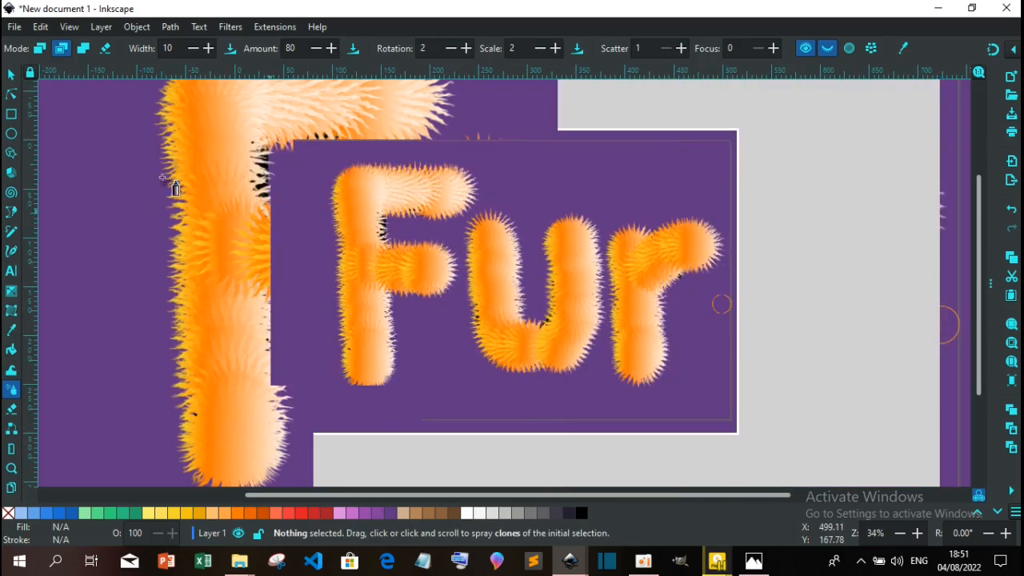
pyautogui.click(162, 177)
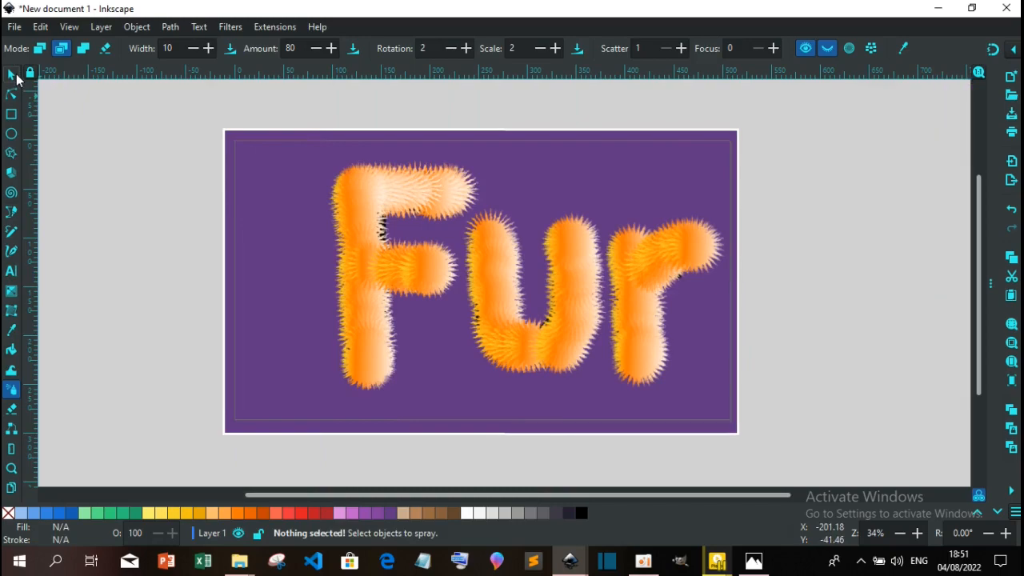
# - Select the original black "Fur" text beneath the sprayed clones and delete it
pyautogui.click(13, 76)
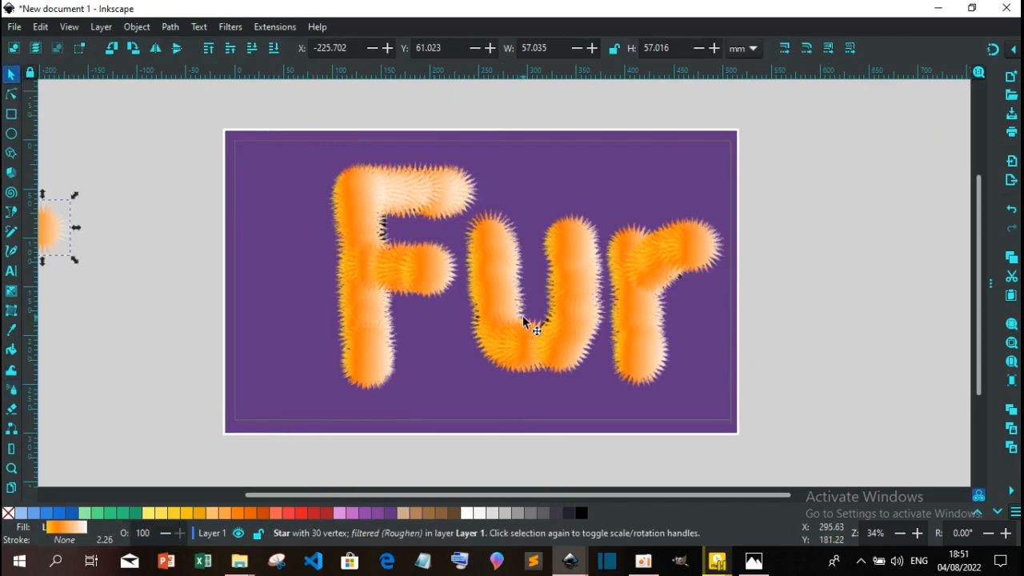
pyautogui.click(464, 320)
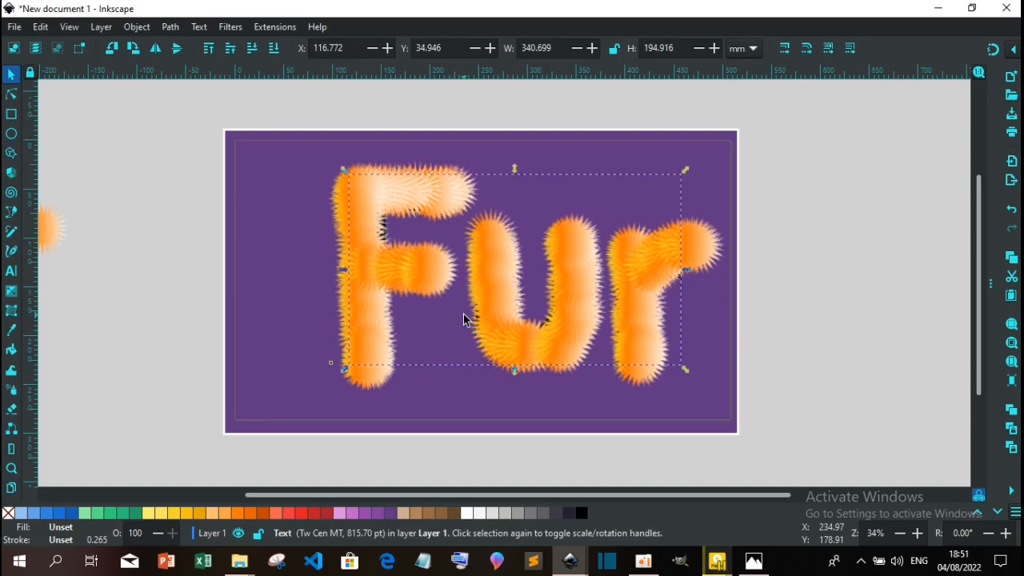
pyautogui.press('Escape')
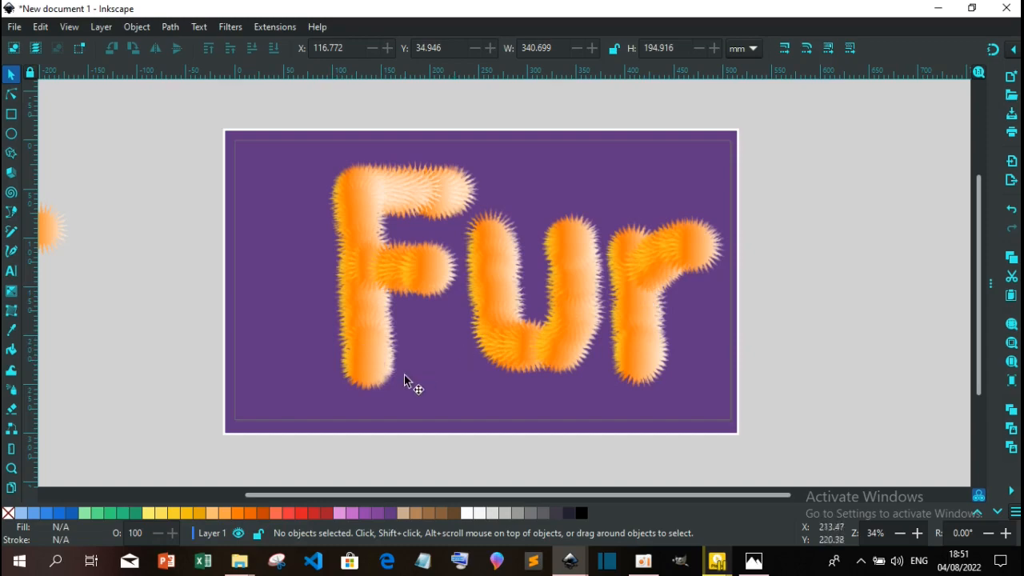
# - Recolor the middle gradient stop of the source star from the palette with the same purple as the background
pyautogui.moveTo(499, 494); pyautogui.dragTo(468, 502)
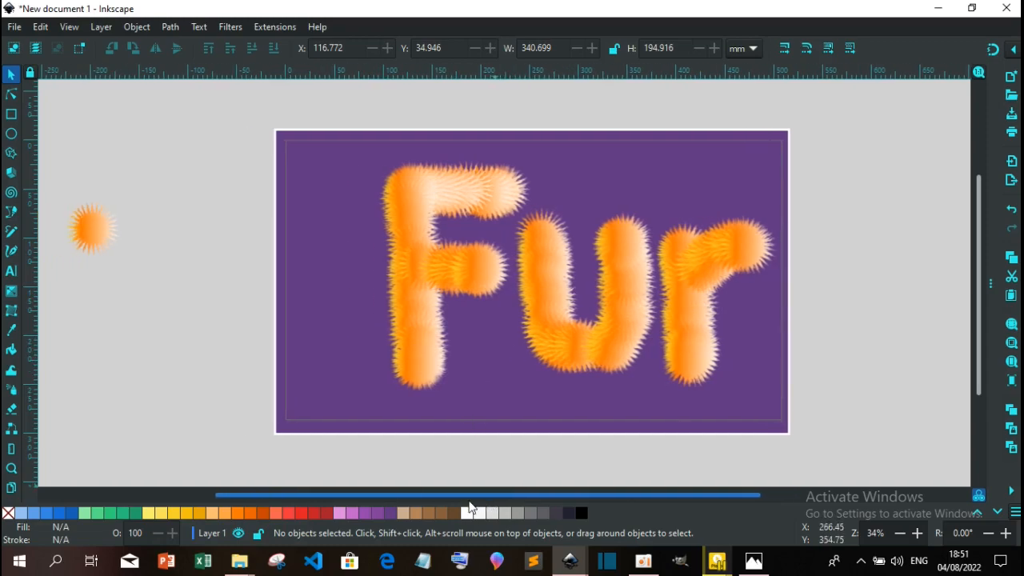
pyautogui.click(101, 238)
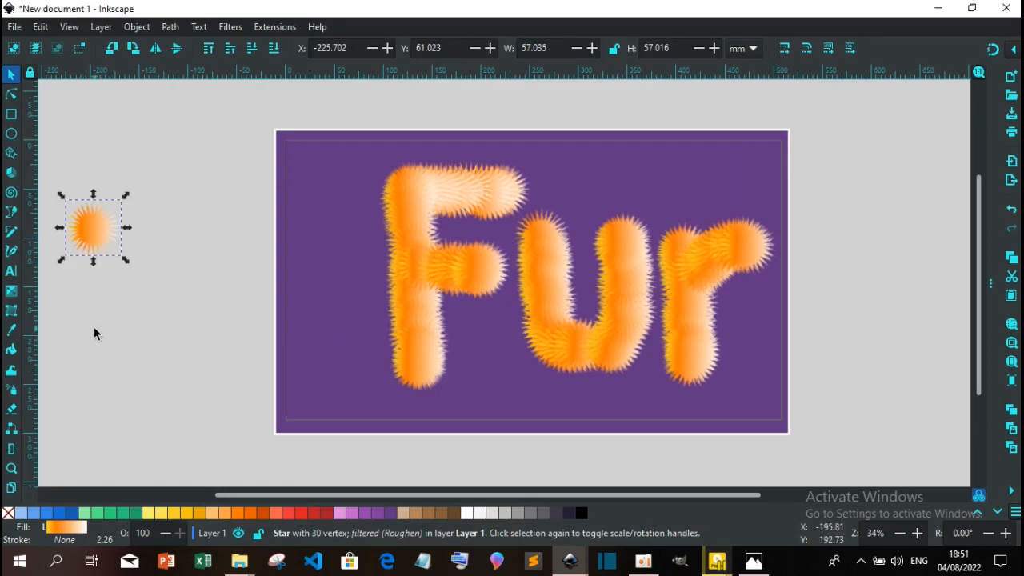
pyautogui.click(11, 291)
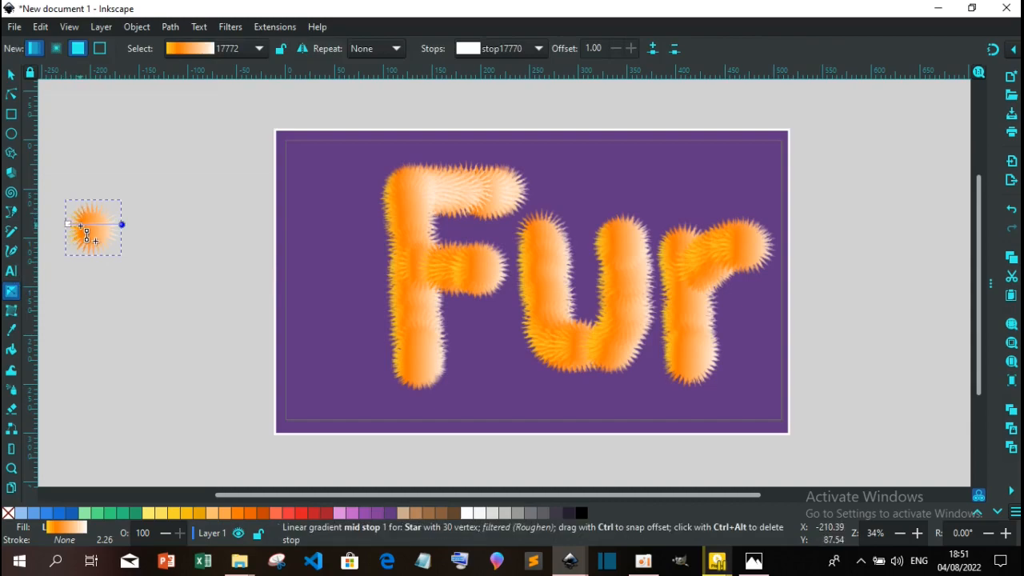
pyautogui.click(85, 232)
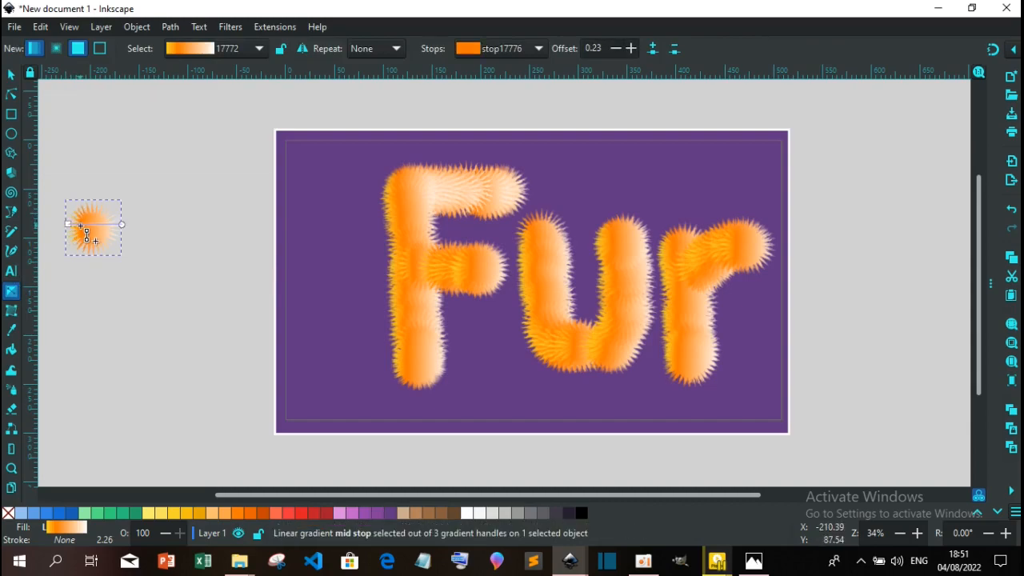
pyautogui.click(390, 512)
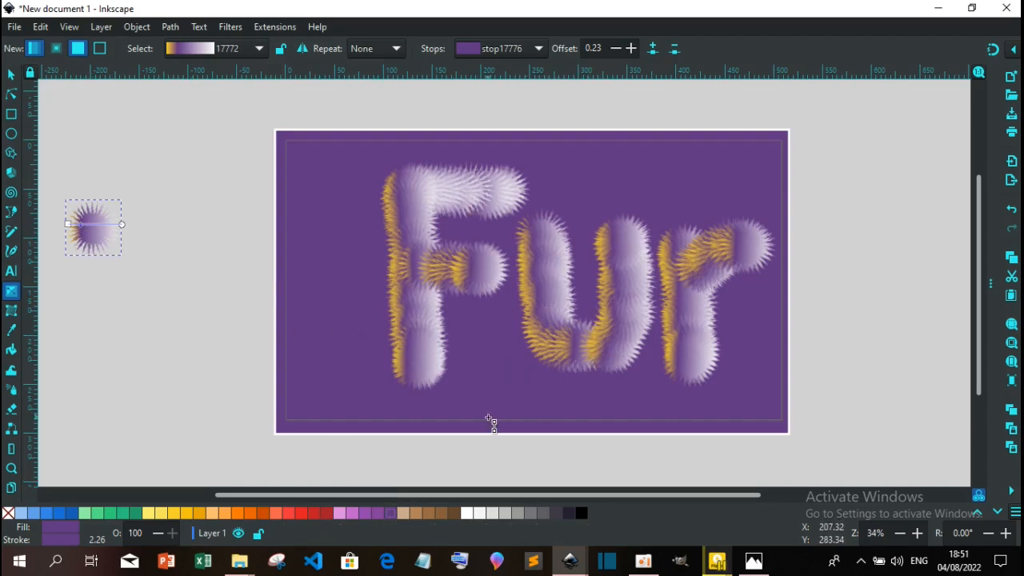
pyautogui.moveTo(489, 493); pyautogui.dragTo(525, 496)
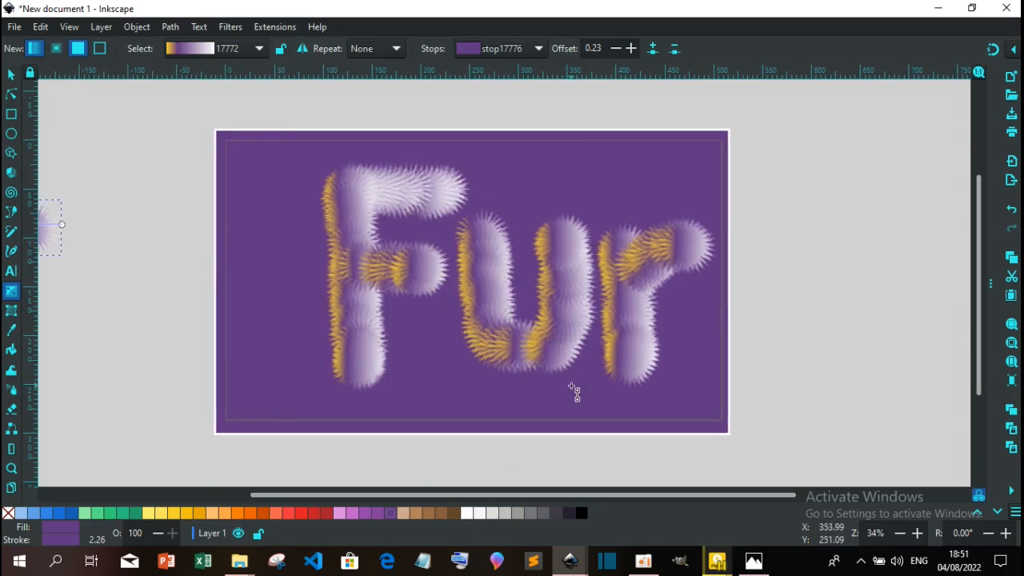
pyautogui.moveTo(510, 494); pyautogui.dragTo(470, 495)
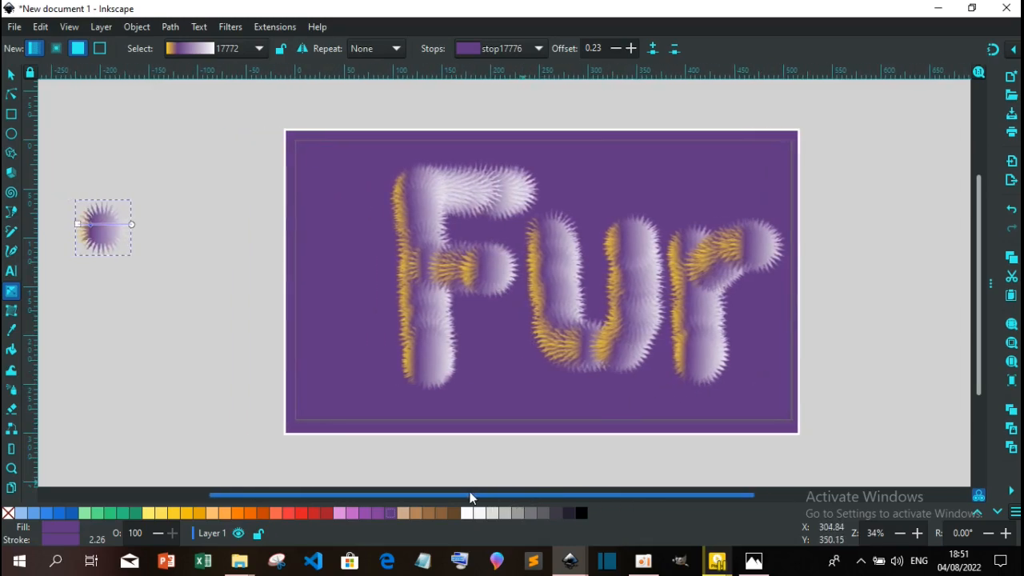
# - Delete the source star beside the page and select all the sprayed star clones forming the word
pyautogui.click(12, 77)
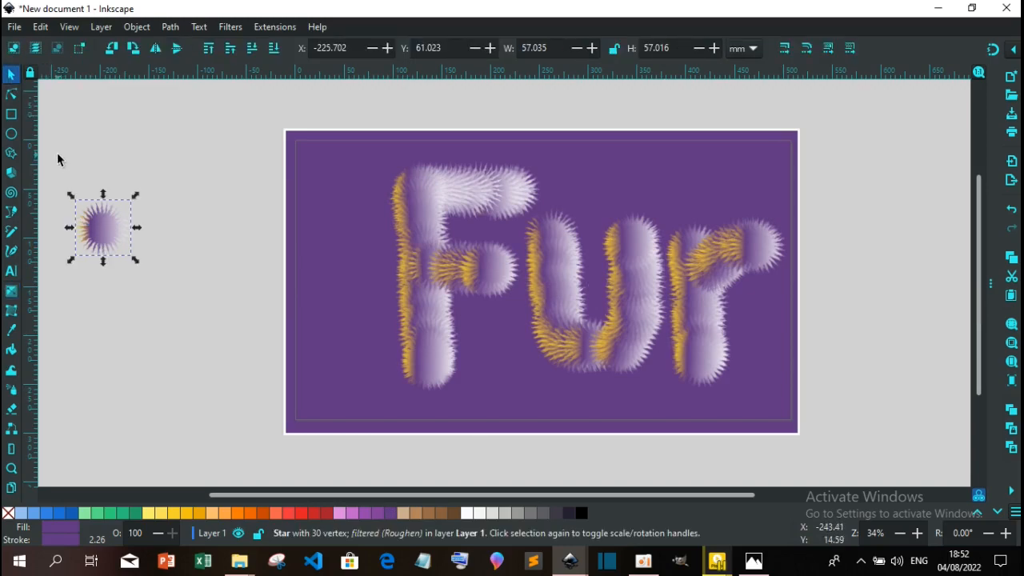
pyautogui.moveTo(58, 154); pyautogui.dragTo(176, 308)
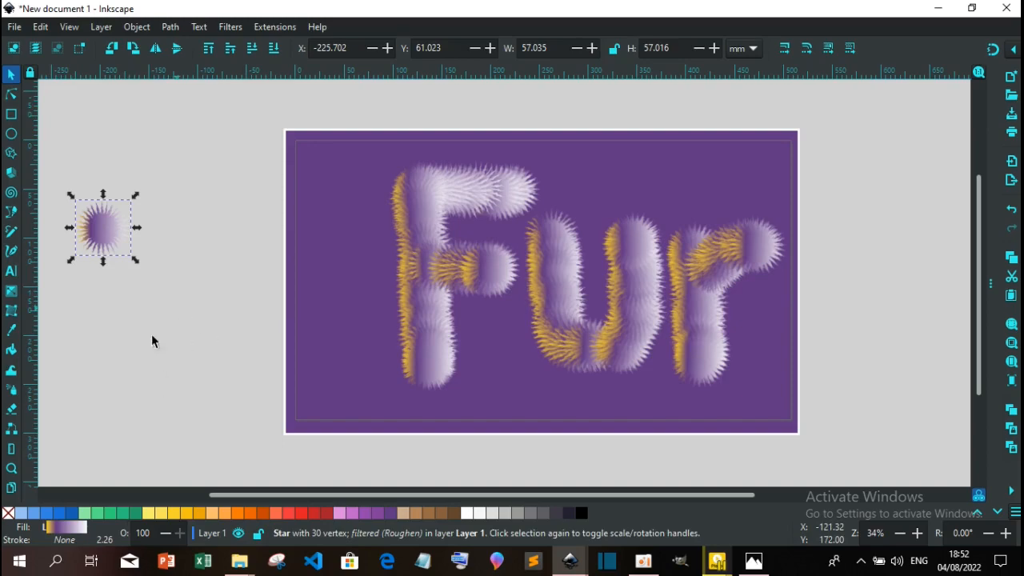
pyautogui.press('Delete')
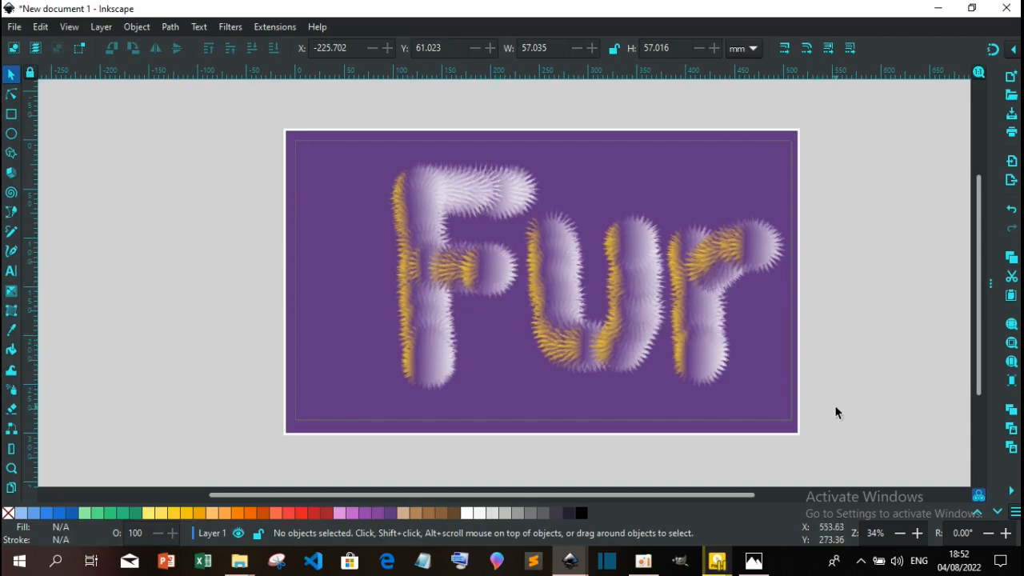
pyautogui.moveTo(834, 405); pyautogui.dragTo(263, 76)
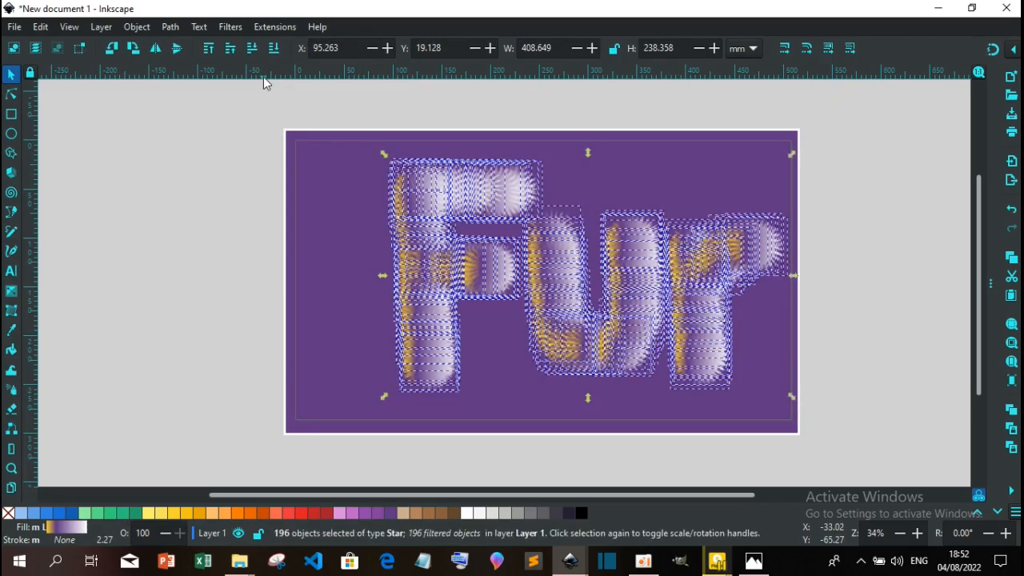
# - Group the selected star clones and place a copy of the group slightly lower, about 26 mm down, overlapping the original word
pyautogui.hotkey('ctrl', 'g')
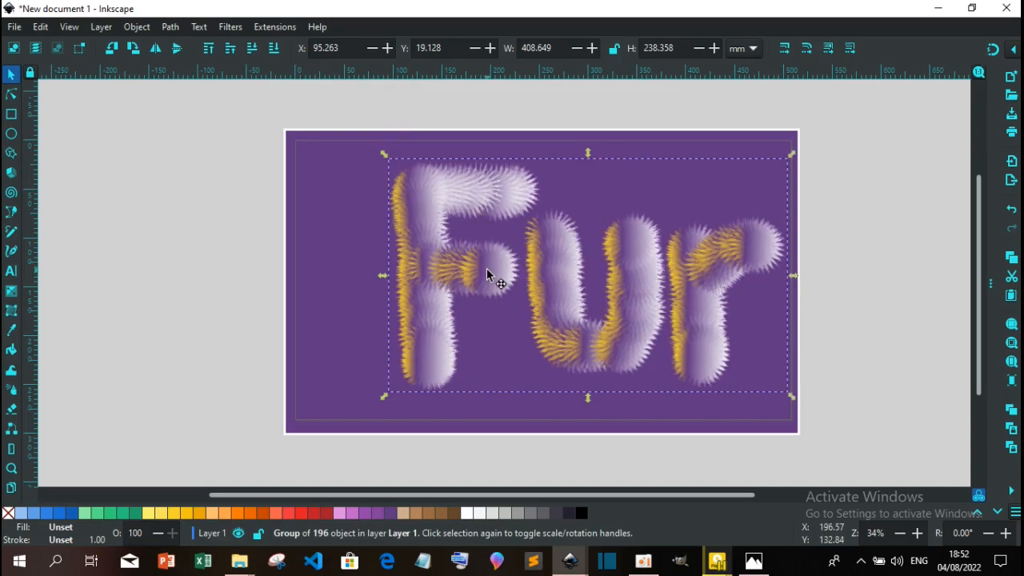
pyautogui.moveTo(486, 269); pyautogui.dragTo(483, 298)
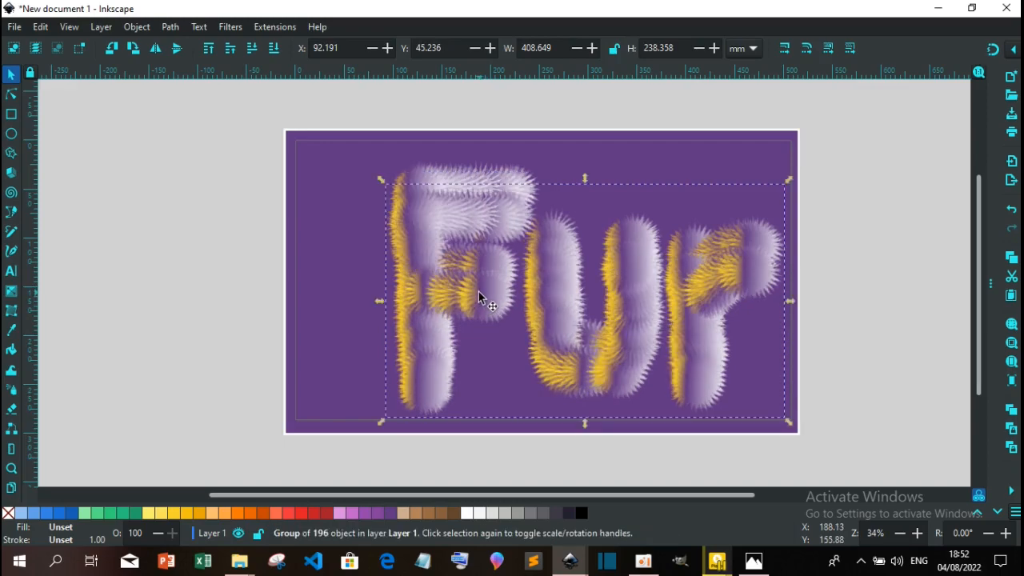
pyautogui.moveTo(490, 294); pyautogui.dragTo(489, 295)
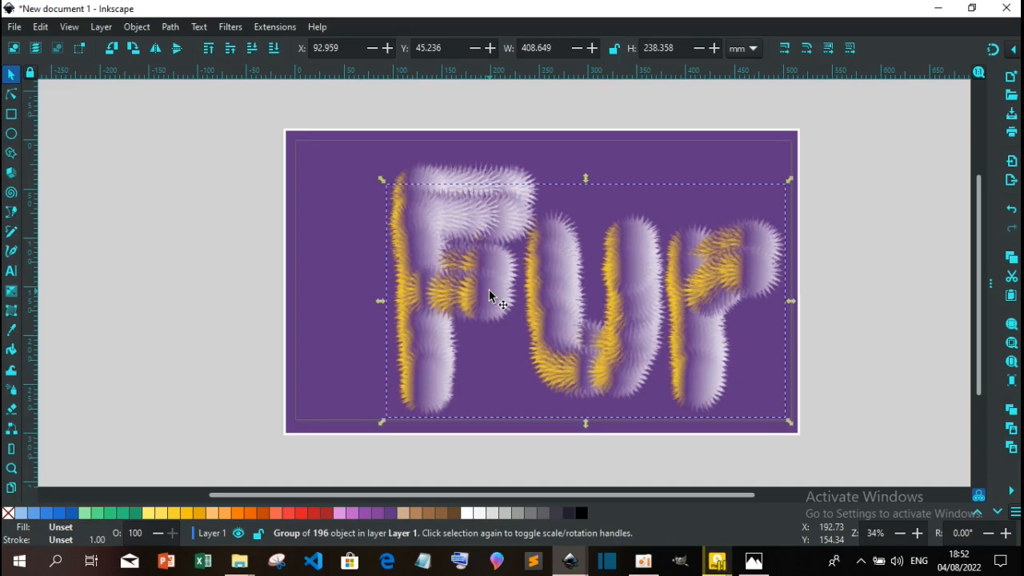
pyautogui.click(185, 196)
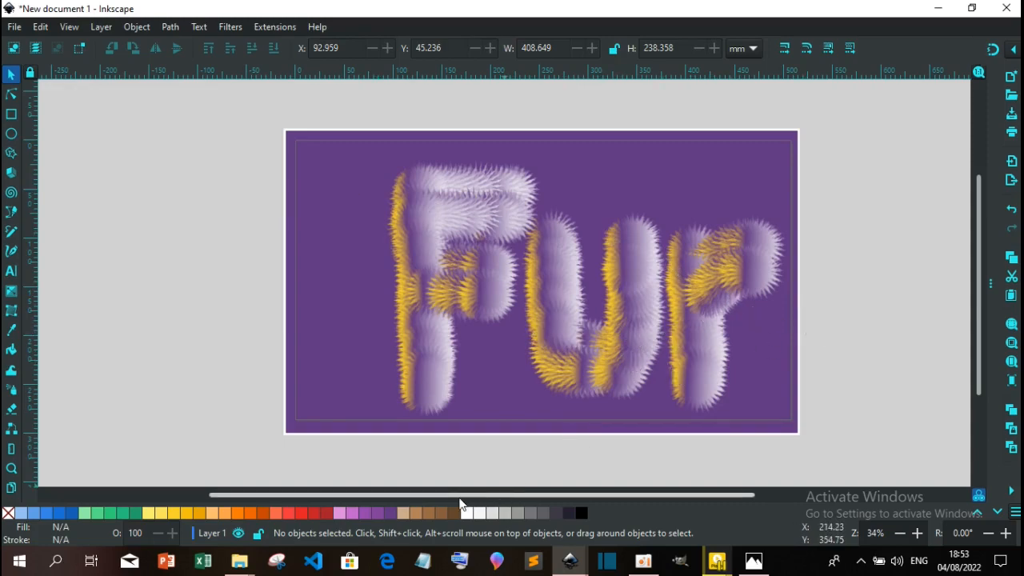
# - Bring up the previews of the open Inkscape documents
pyautogui.moveTo(460, 501); pyautogui.dragTo(511, 503)
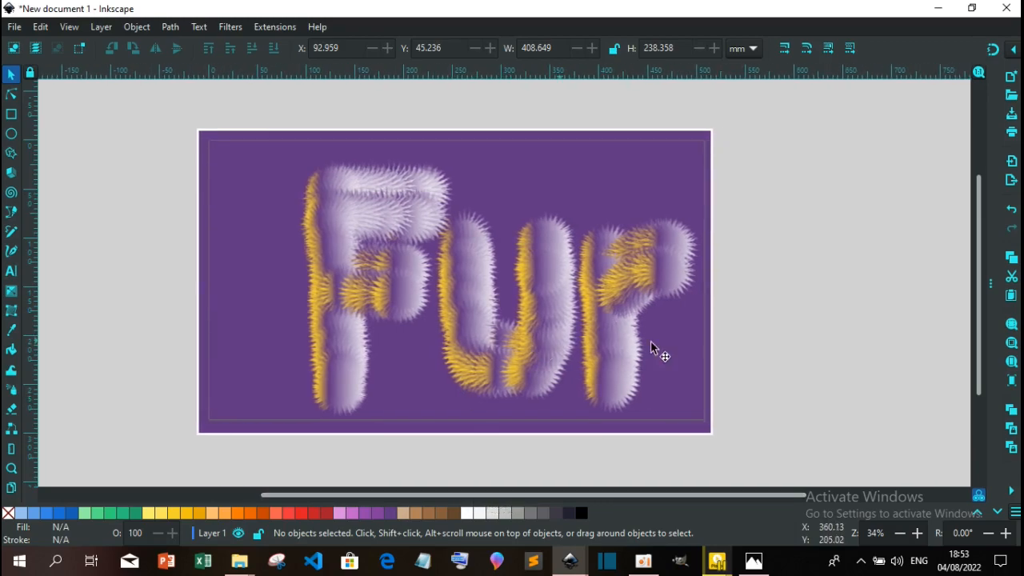
pyautogui.click(567, 561)
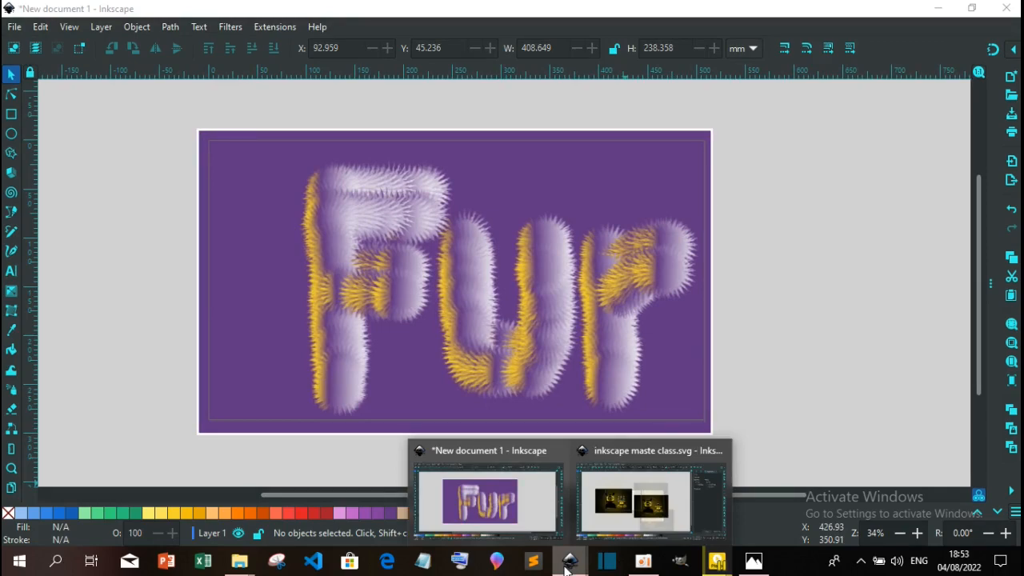